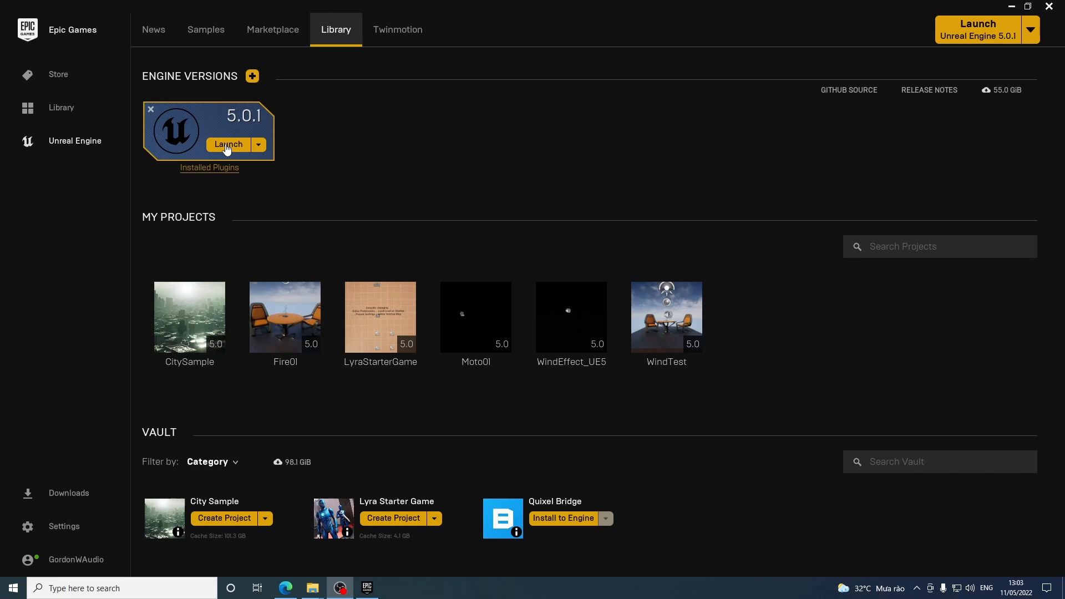
Step: Launch Unreal Engine 5.0.1 and create a blank Games project named DummyProject with the default settings
click(227, 145)
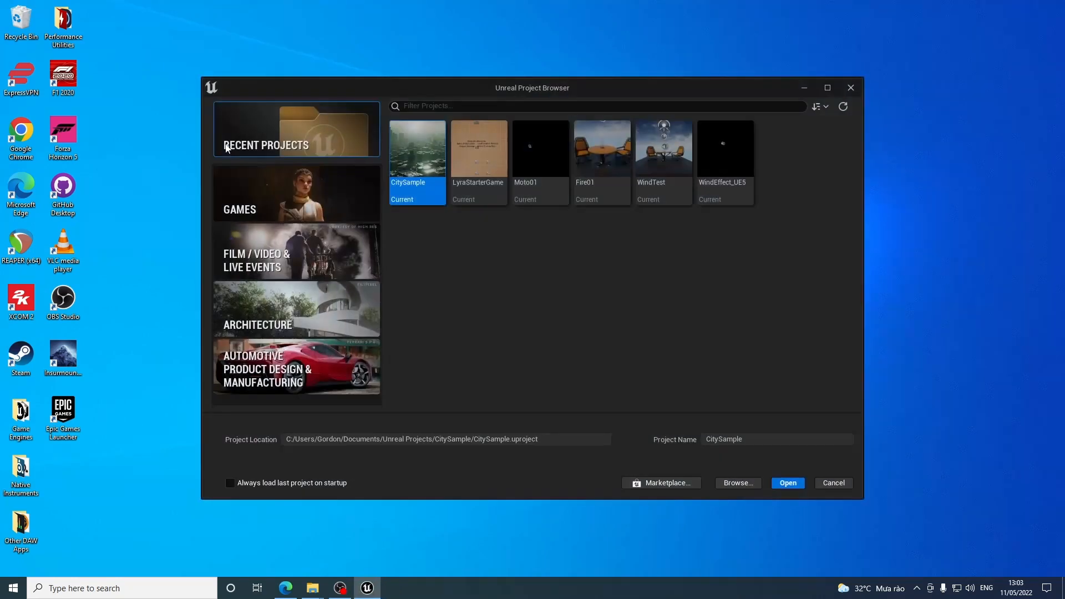
click(827, 88)
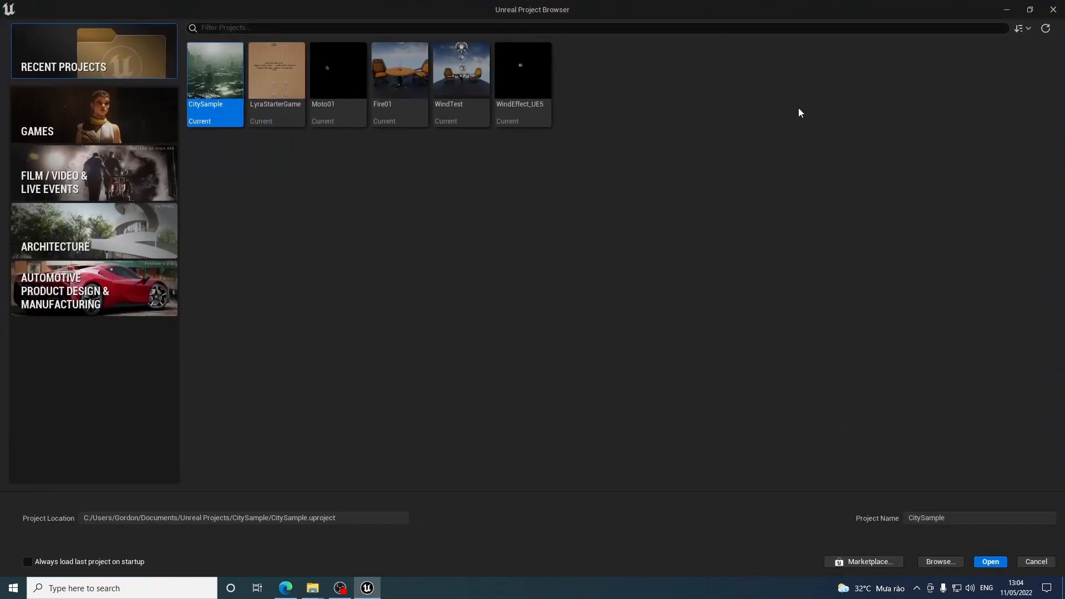
click(93, 115)
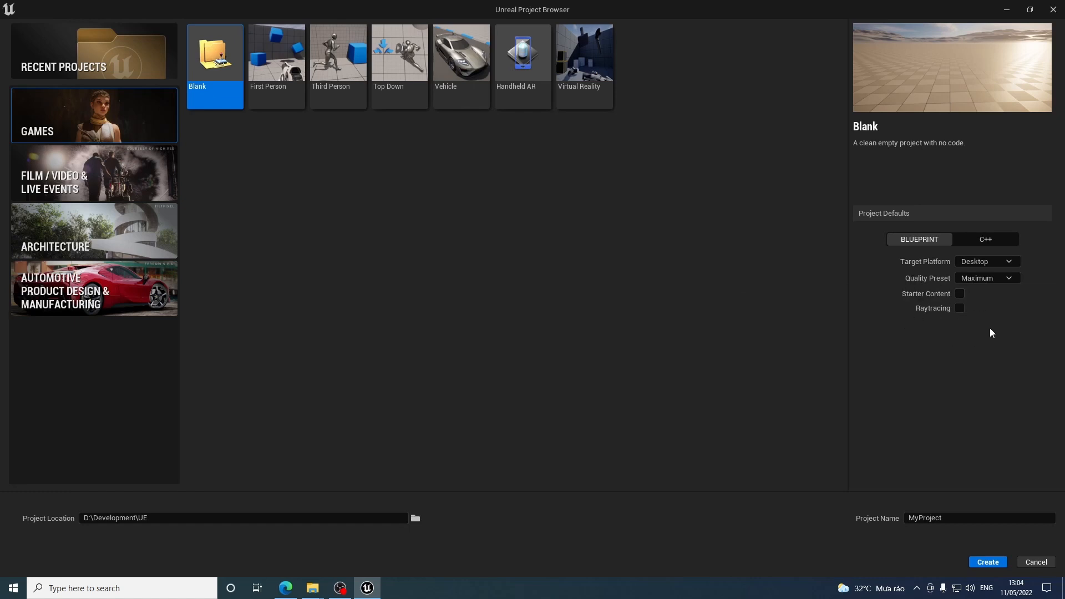
click(957, 519)
key(ctrl+a)
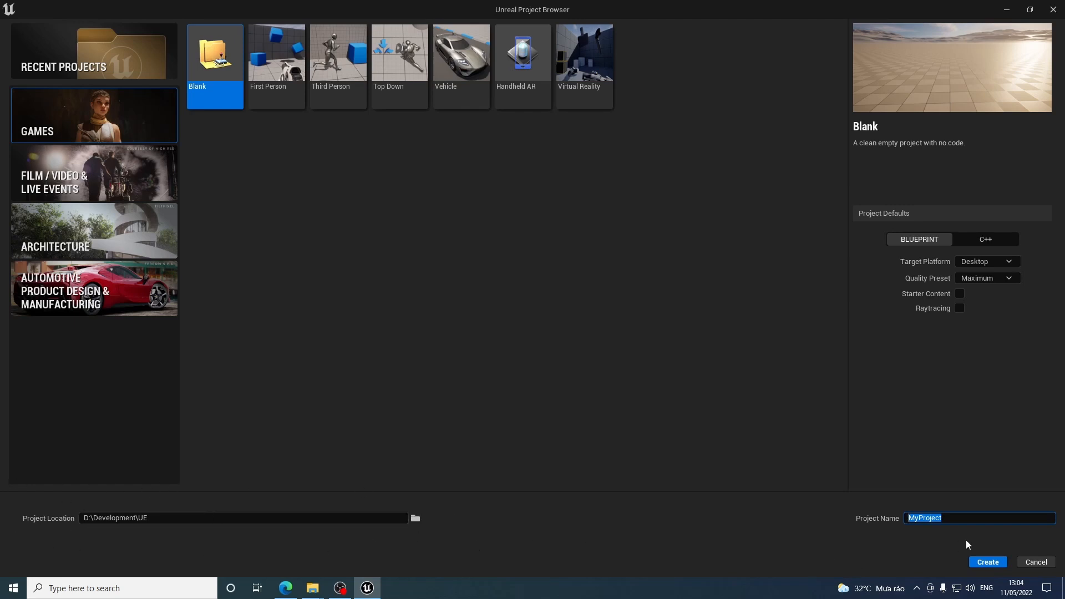
text(Dummy)
click(987, 562)
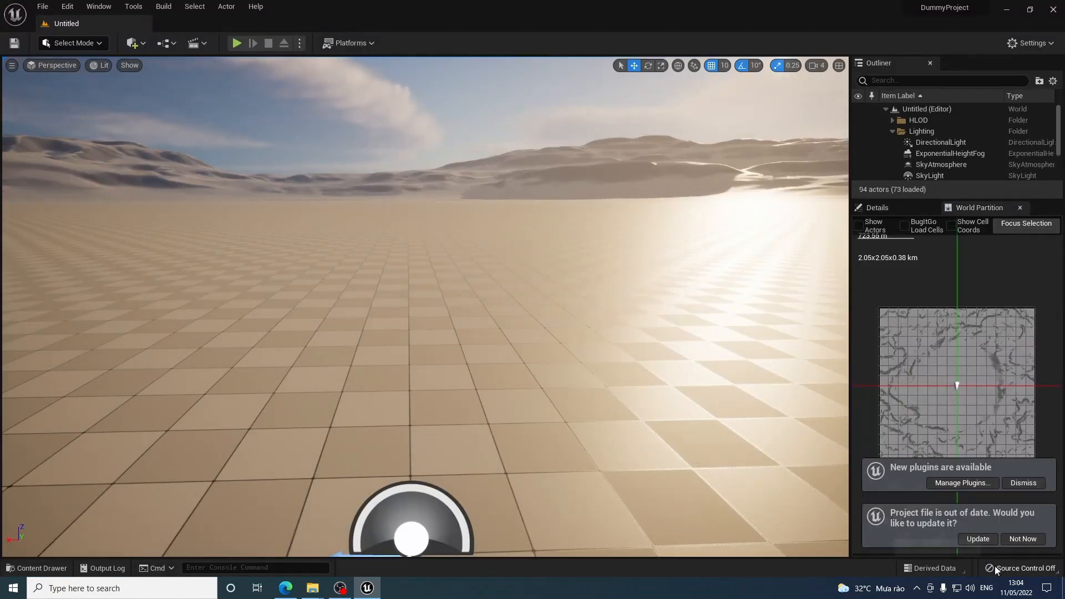
Step: Update the out-of-date project file and dismiss the new plugins notification
click(978, 539)
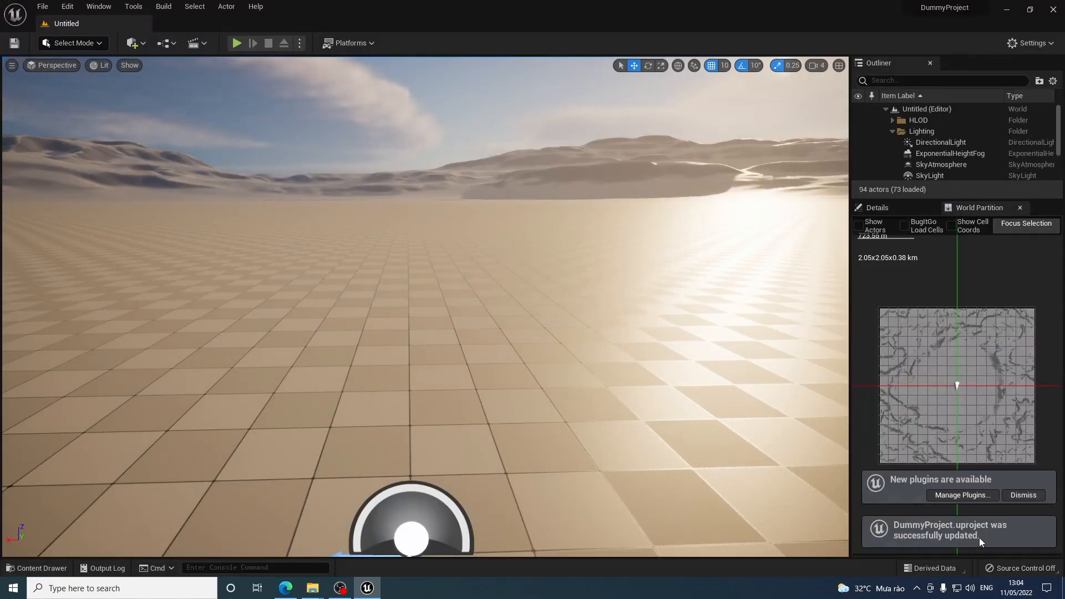
click(1026, 495)
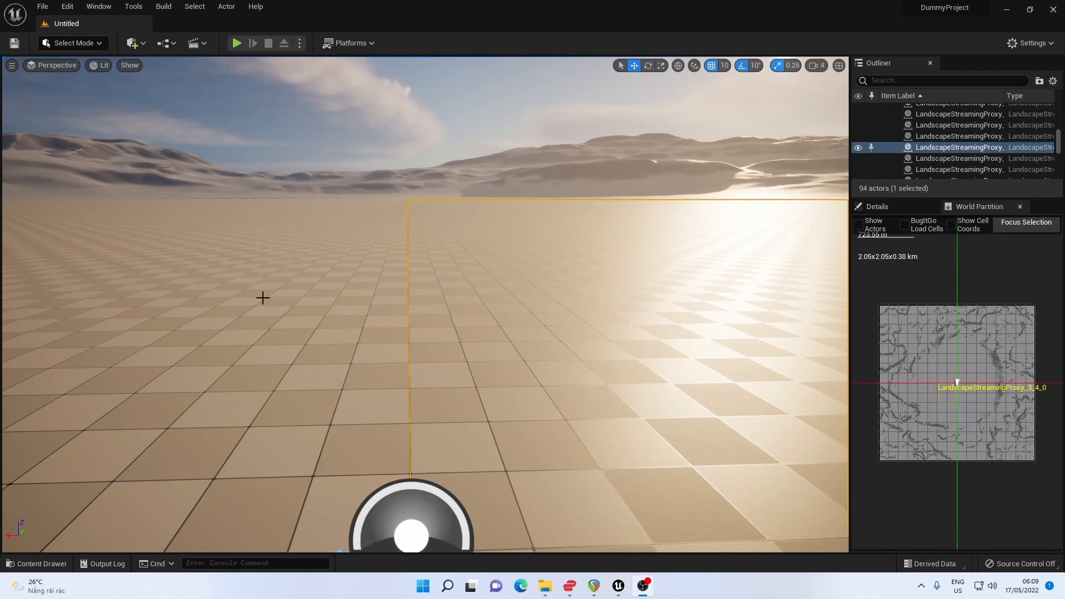
Step: Create a new level from the Empty Level template
click(42, 6)
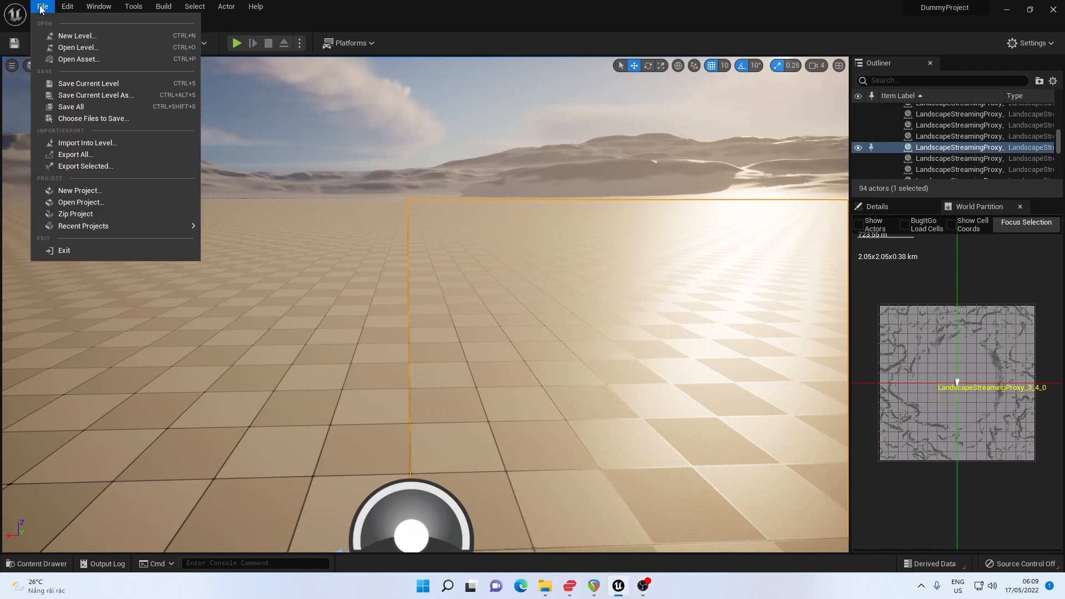
click(69, 37)
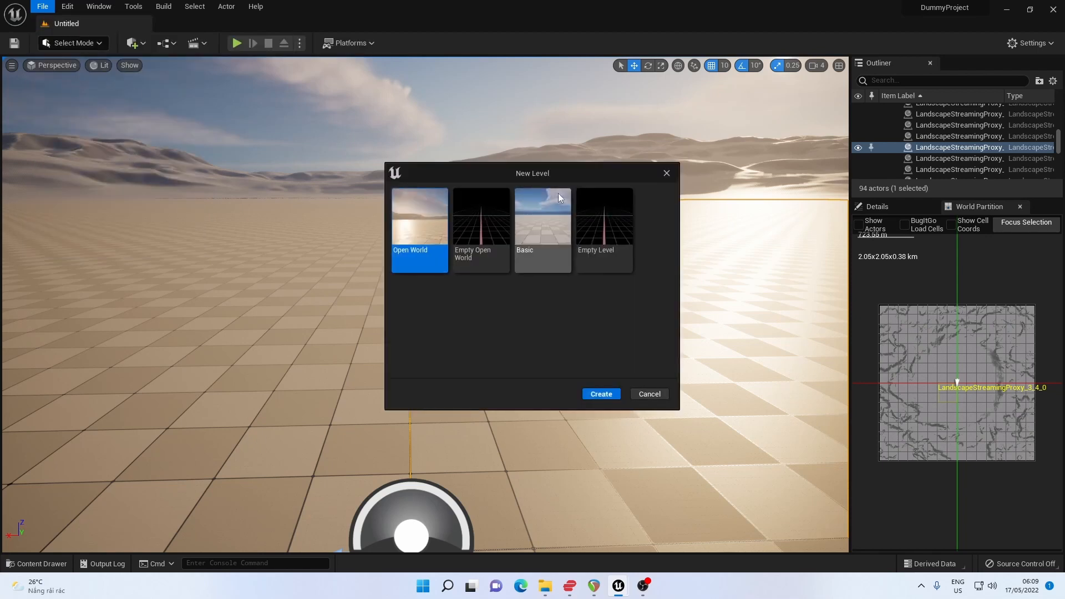
click(605, 225)
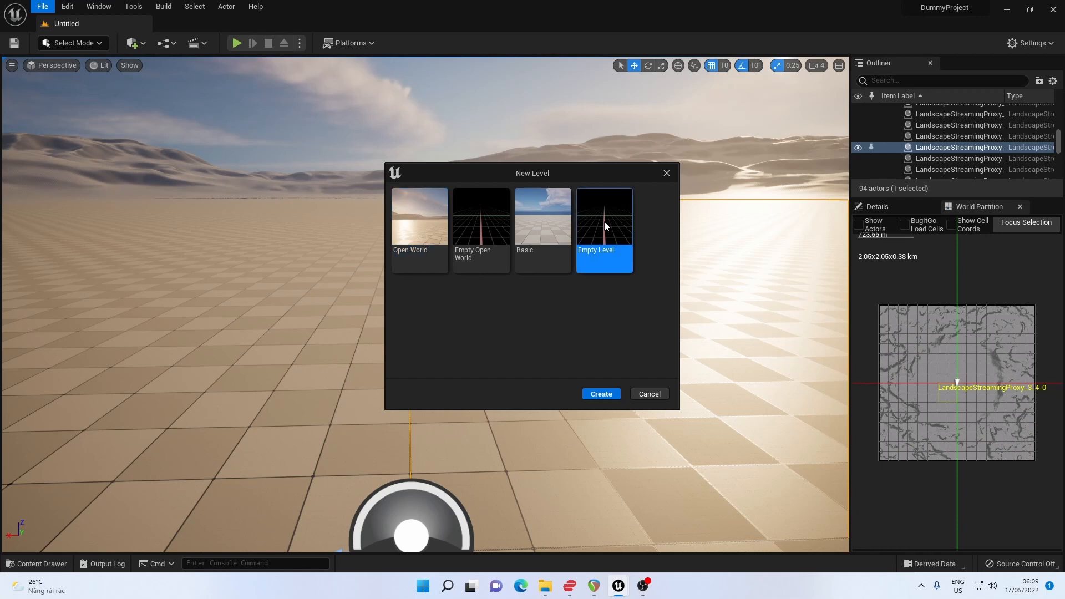
click(600, 395)
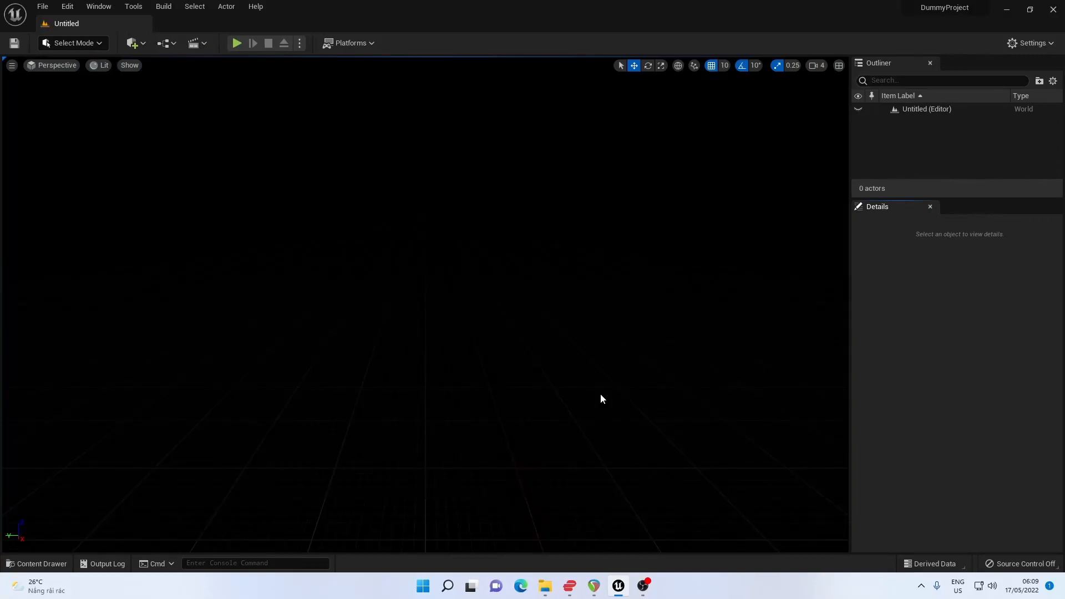
Step: Save the current level as WindLevel in the Content folder
click(43, 6)
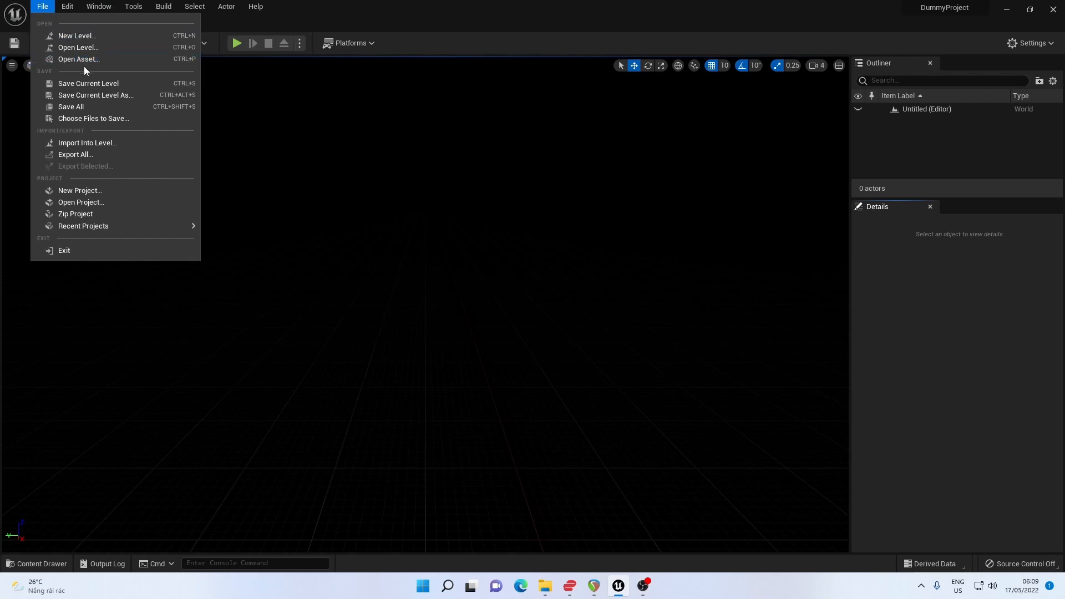
click(92, 95)
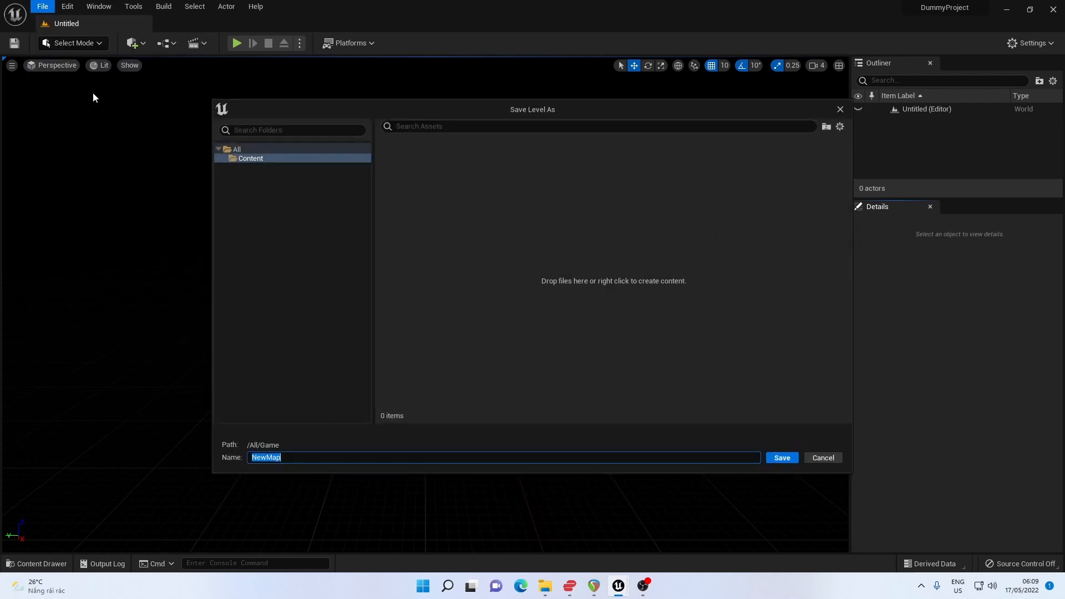
text(WindLevel)
key(Return)
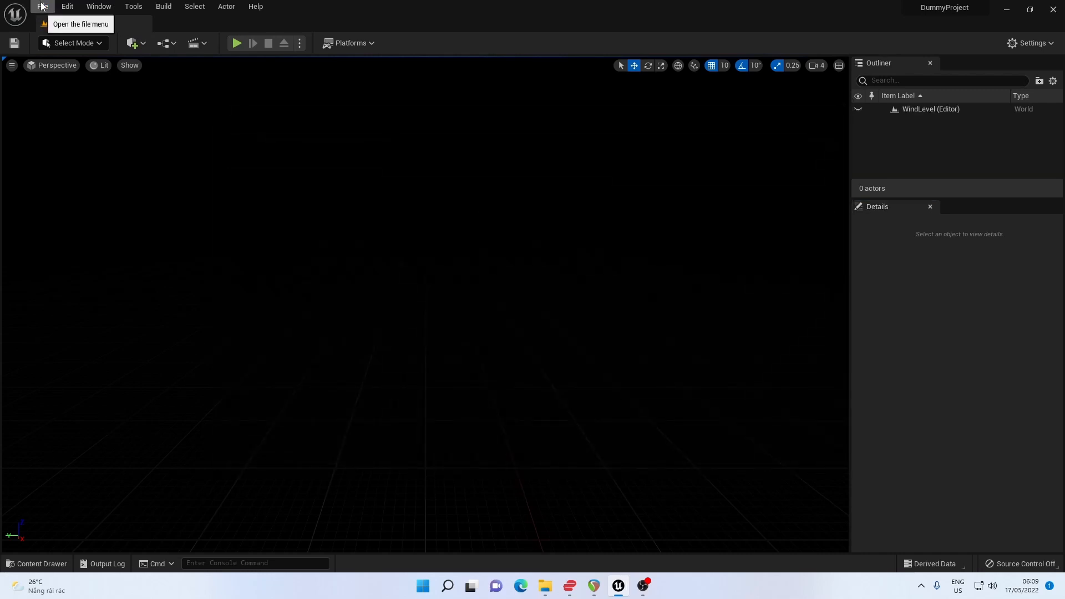
Step: Set both the Editor Startup Map and the Game Default Map to WindLevel in the project's Maps & Modes settings
click(67, 6)
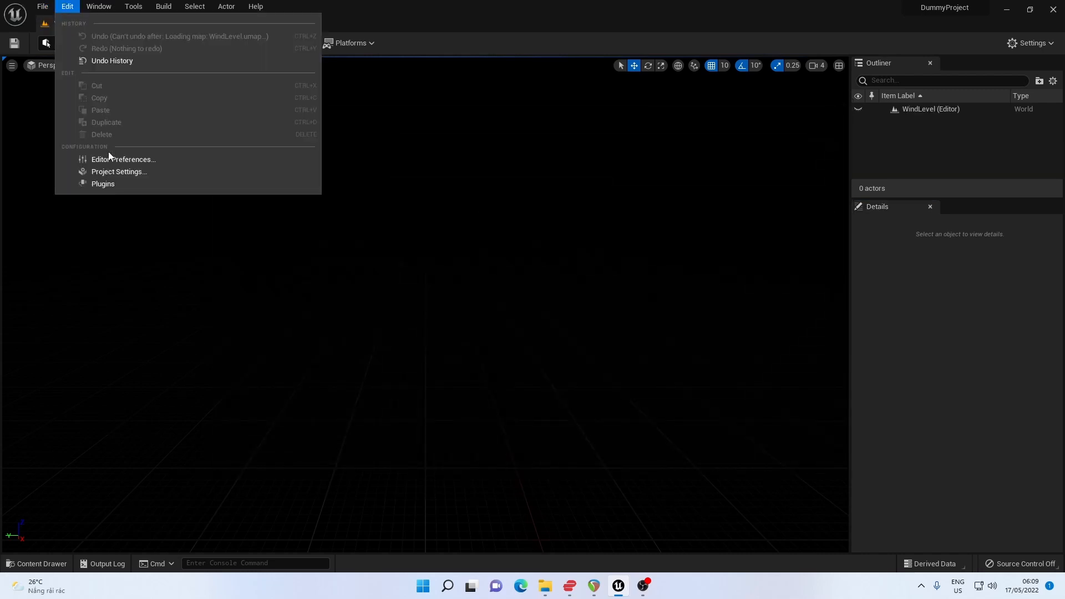
click(115, 169)
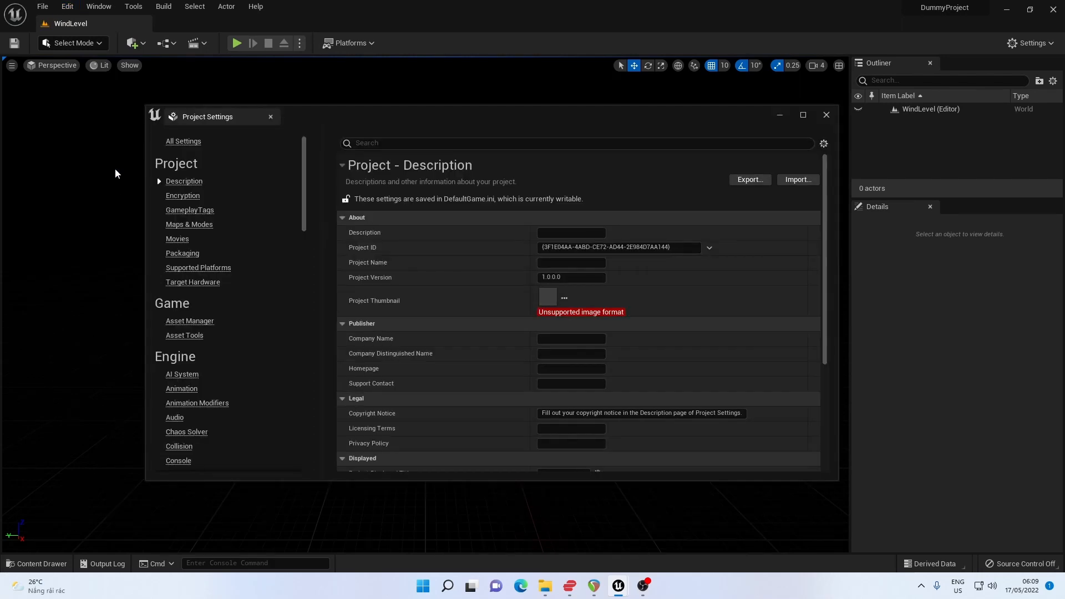
click(184, 224)
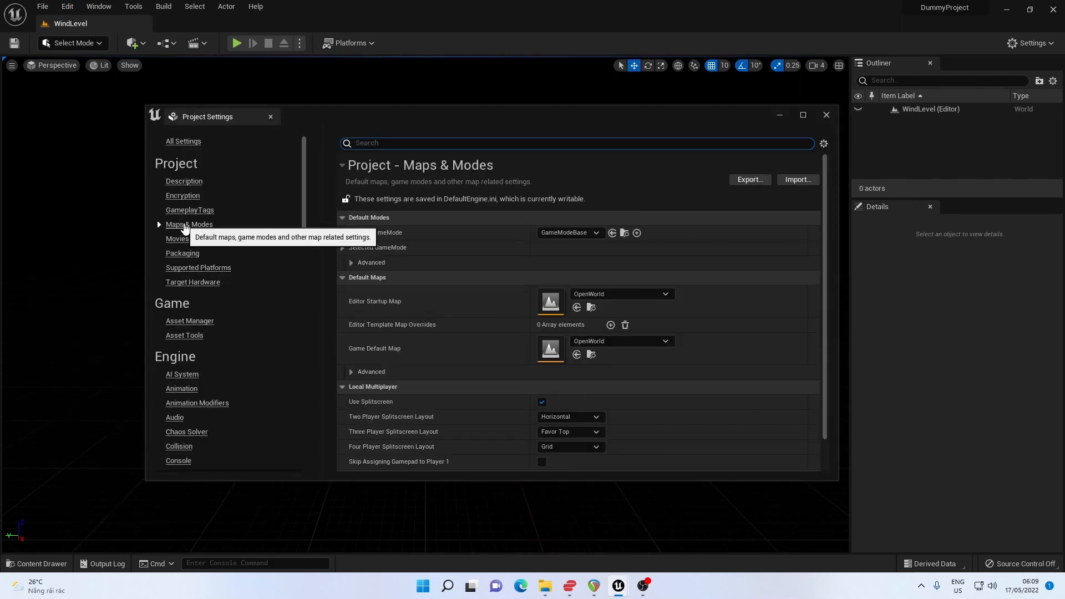
click(665, 295)
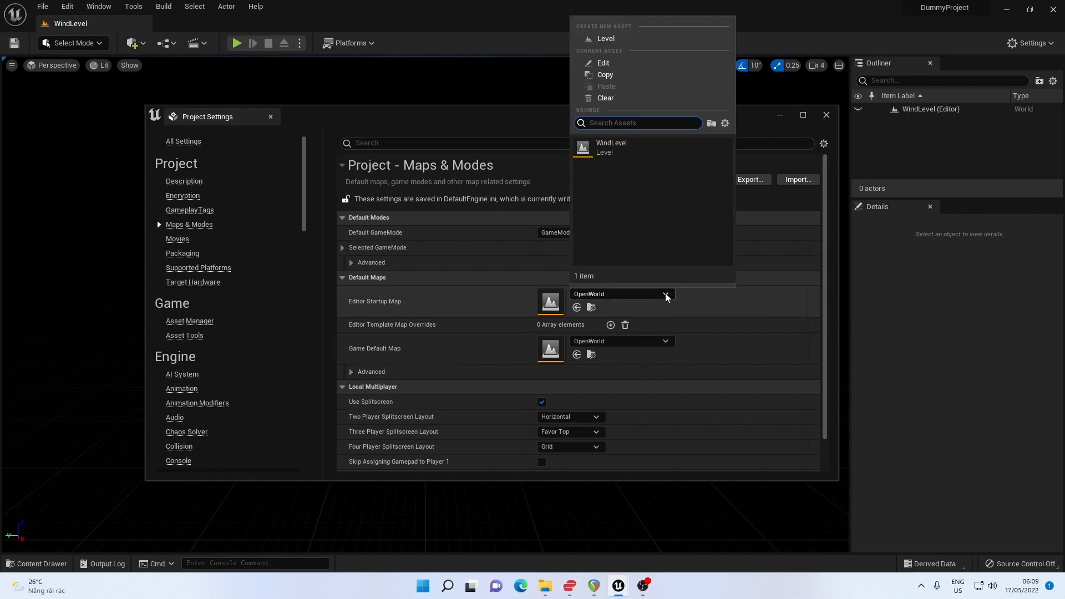
click(619, 147)
click(652, 345)
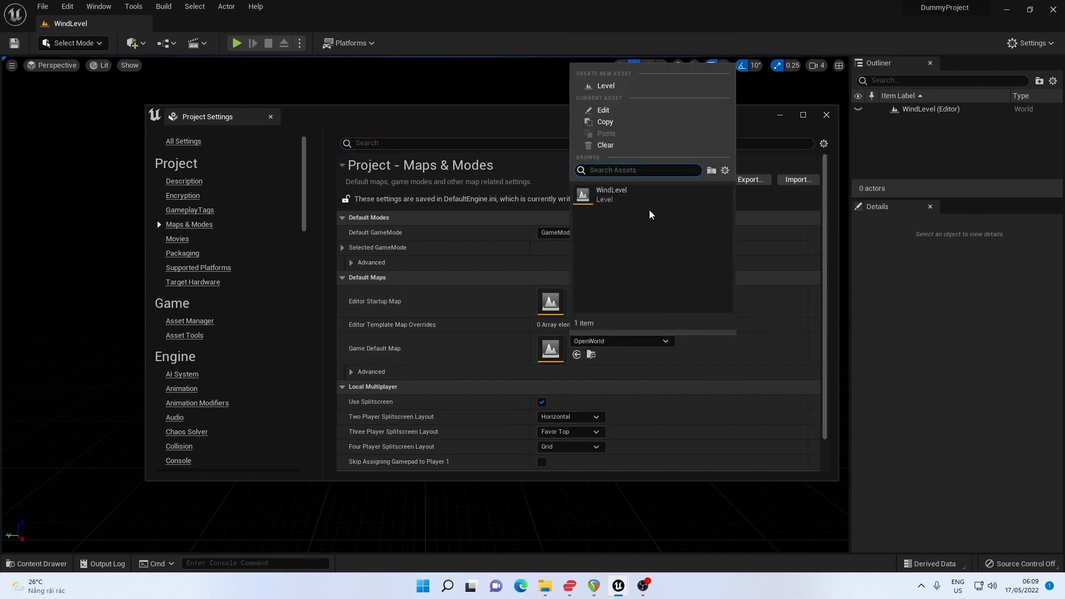
click(622, 199)
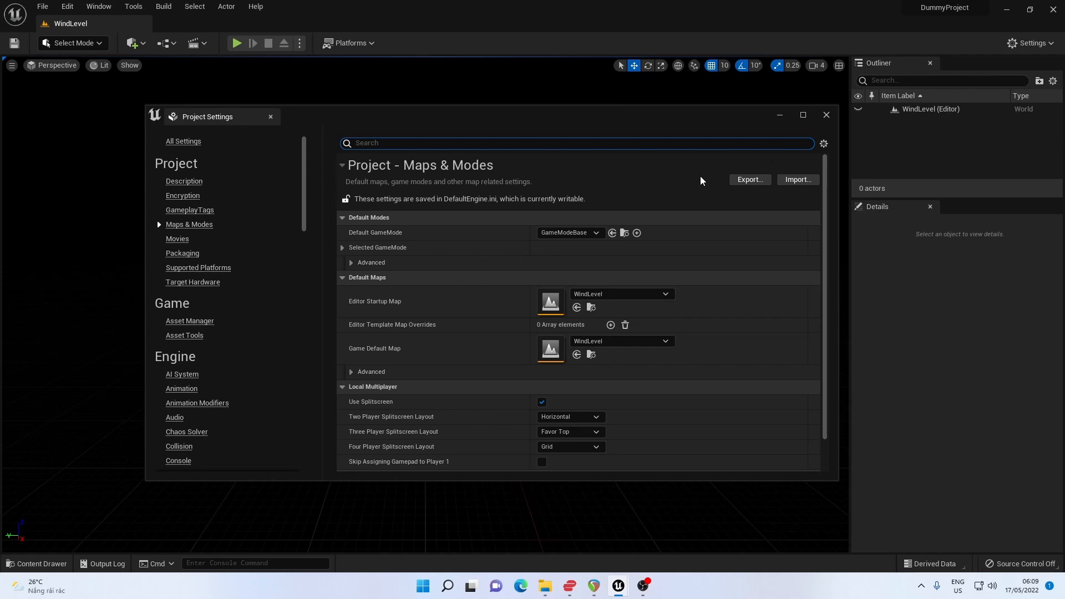
click(826, 116)
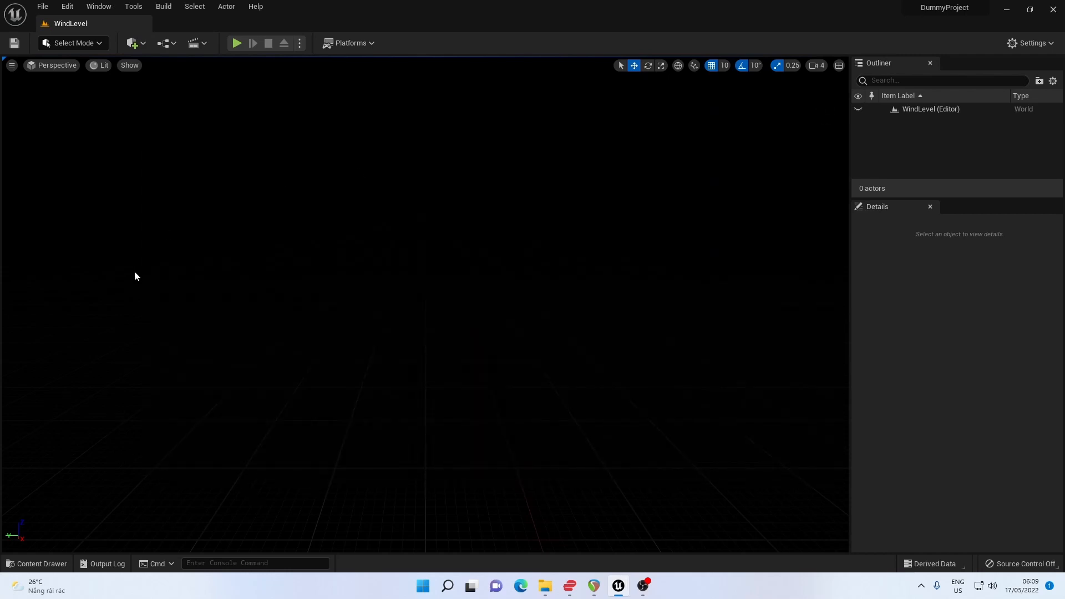
Step: Enable the MetaSound beta plugin, restart the editor and close the plugin browser
click(67, 7)
click(114, 184)
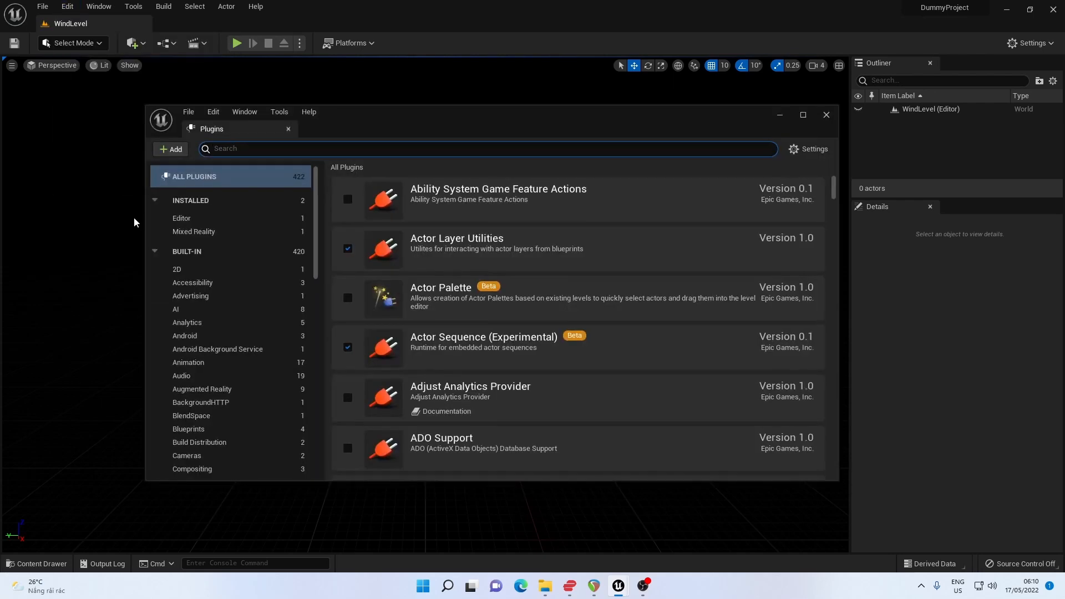
text(meta)
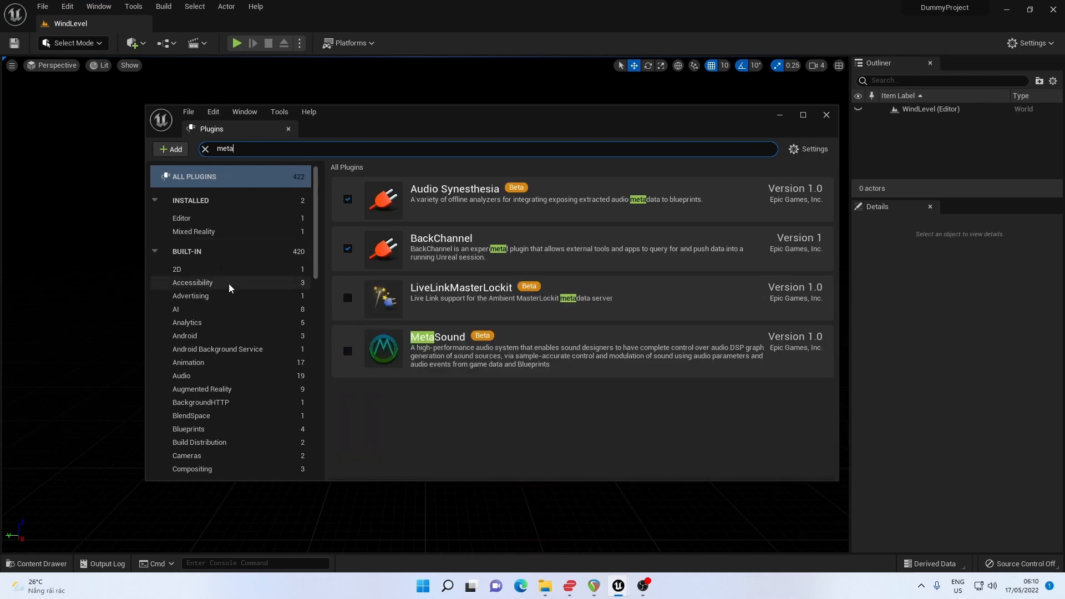
click(348, 351)
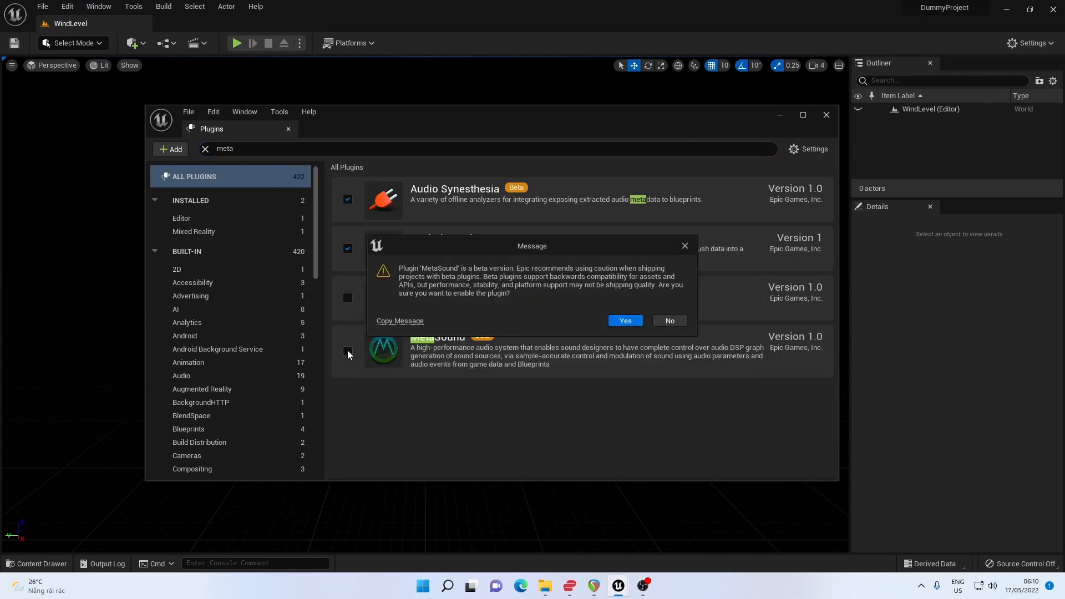
click(631, 322)
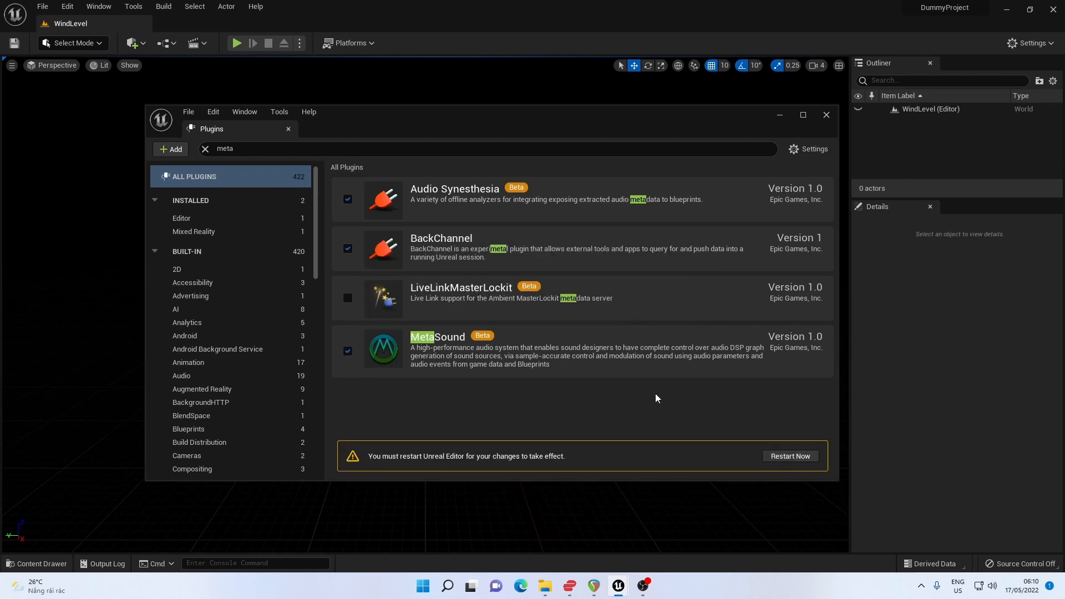
click(790, 456)
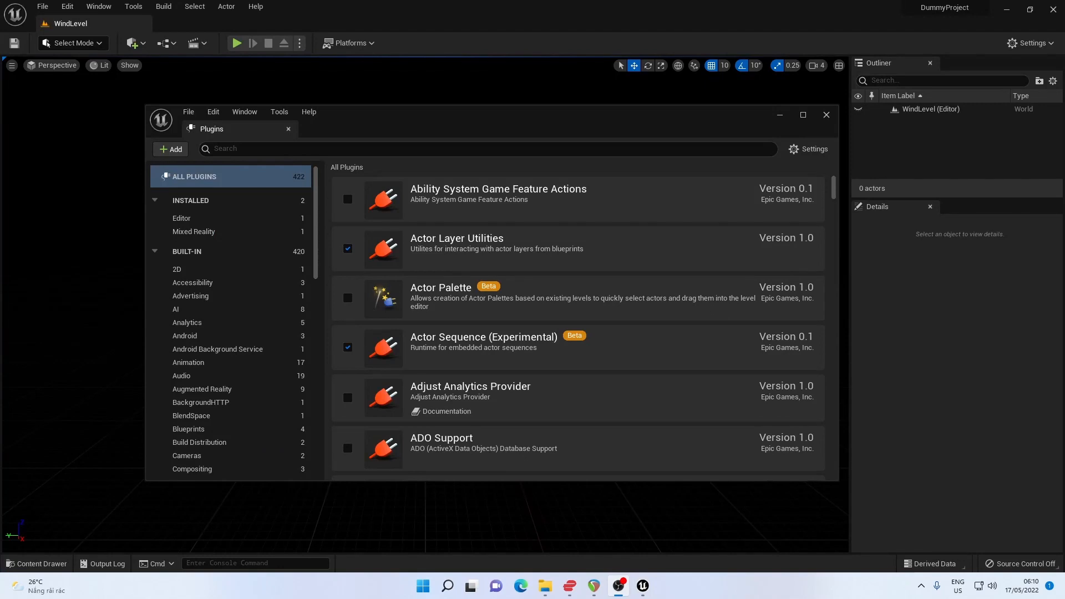
click(825, 115)
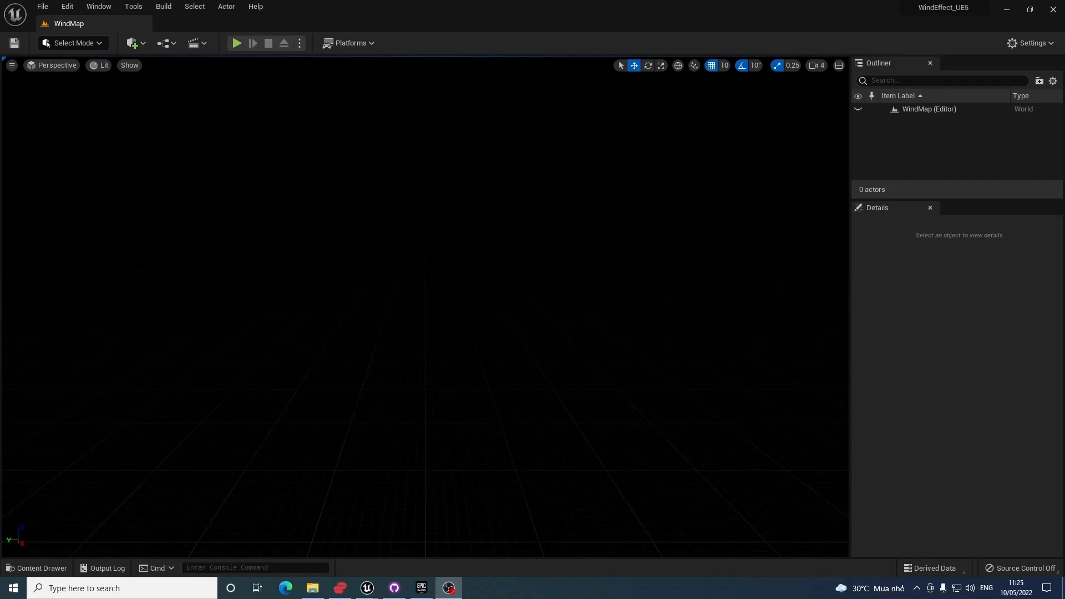
Step: Create a folder named Metasound inside the project's Content folder
click(45, 569)
right_click(290, 447)
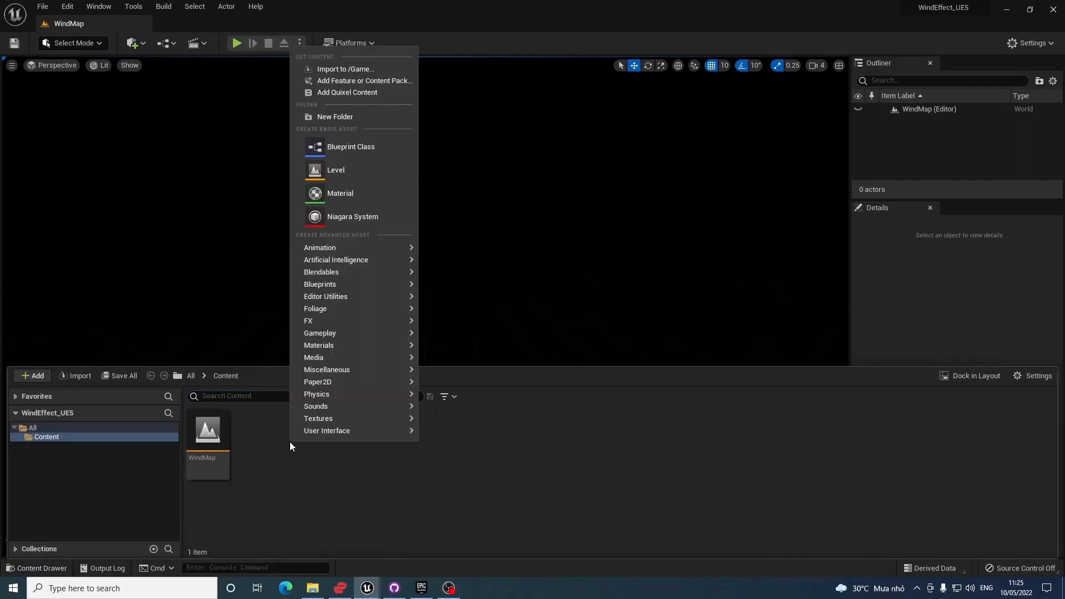
click(331, 116)
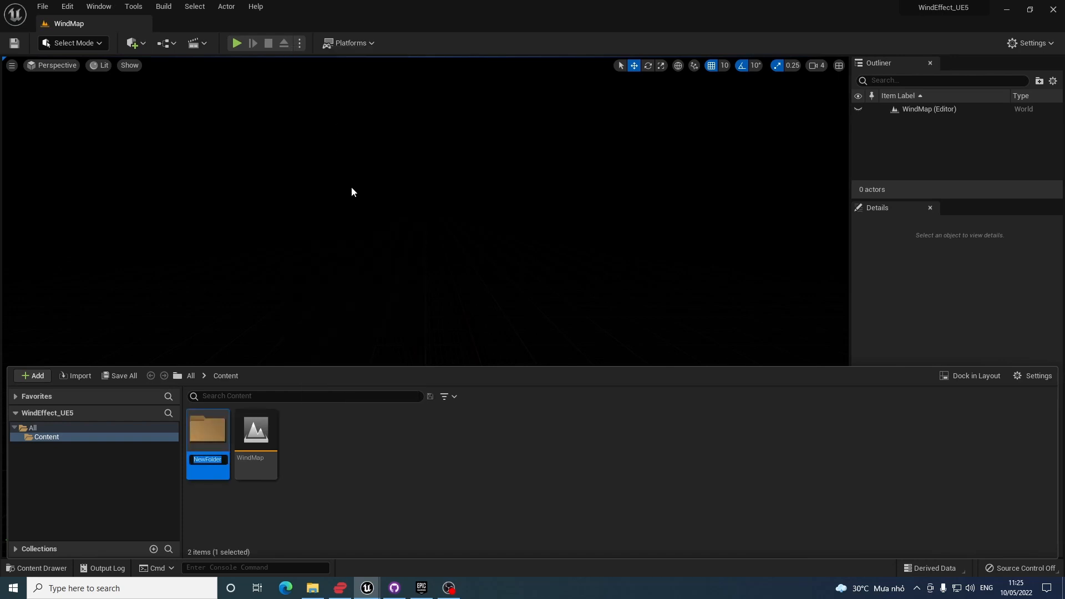
text(Metasound)
key(Return)
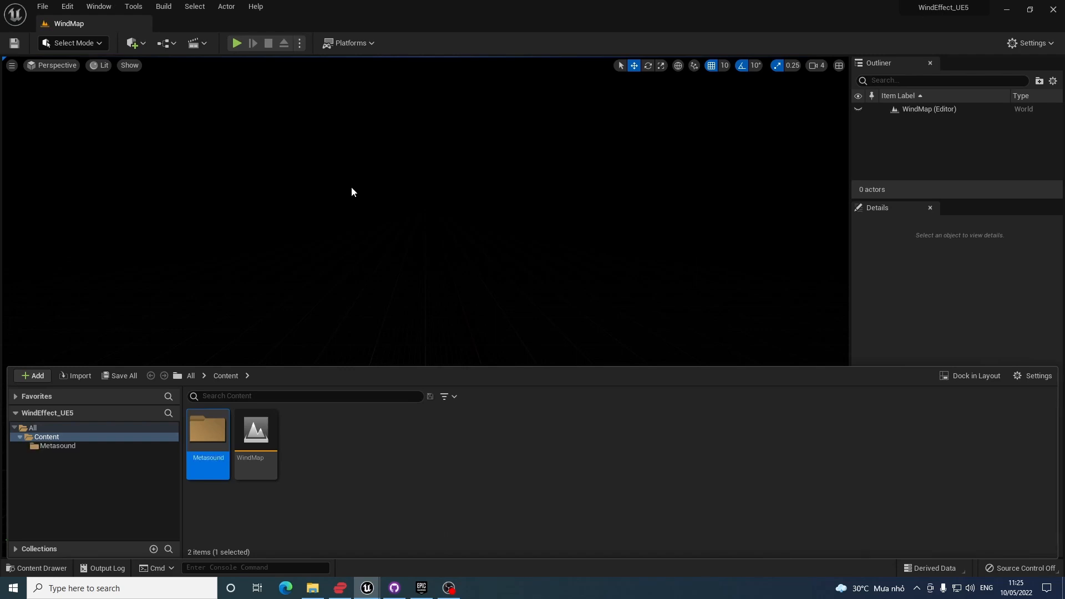
Step: Create a MetaSound Source named Wind_MS inside the Metasound folder and open it for editing
double_click(214, 439)
right_click(230, 436)
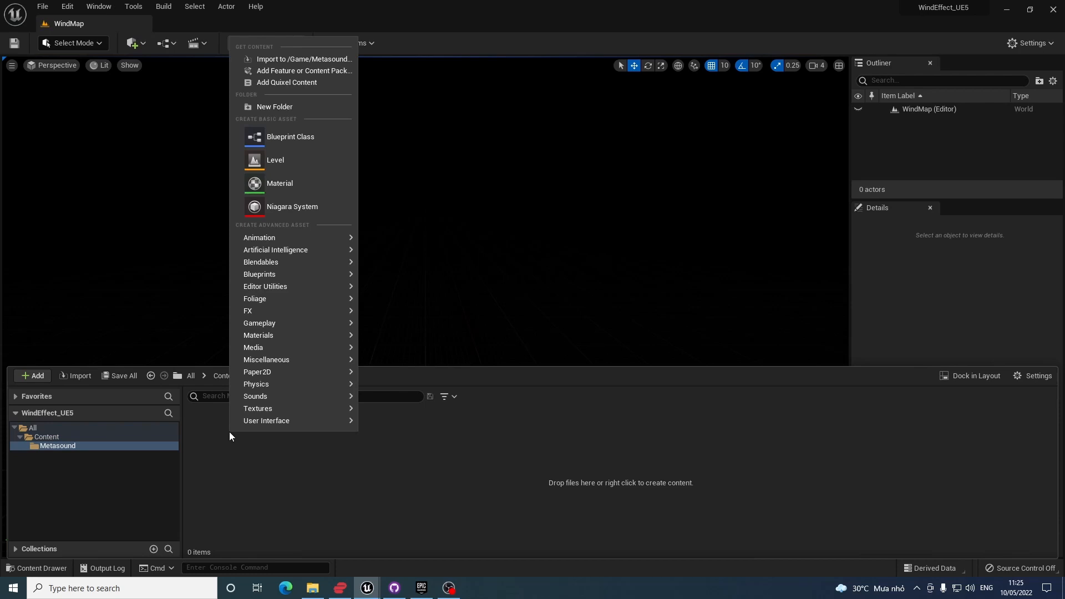
mouse_move(272, 388)
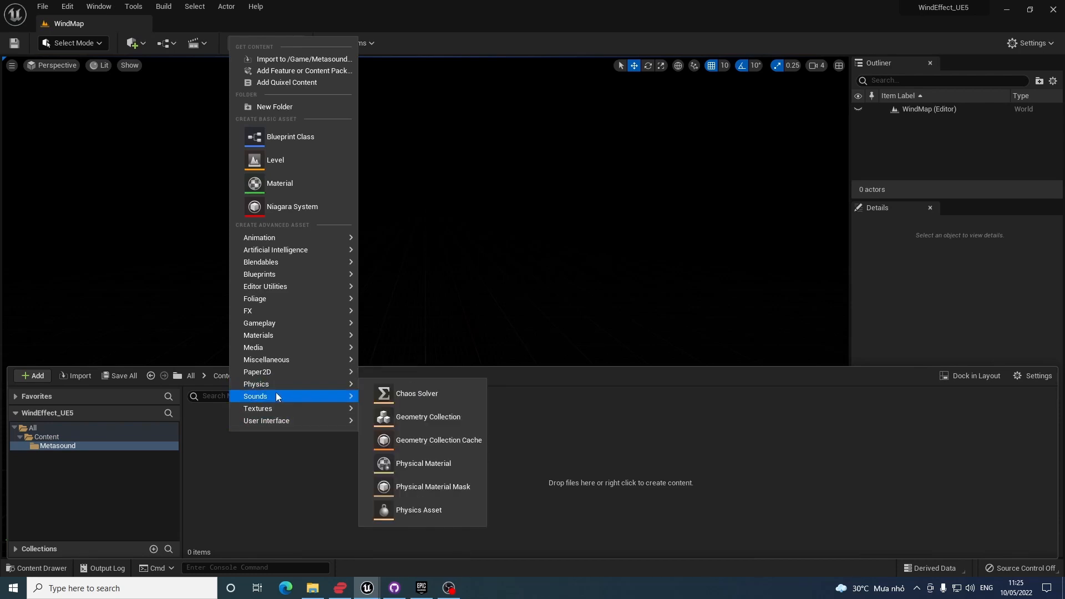
mouse_move(312, 396)
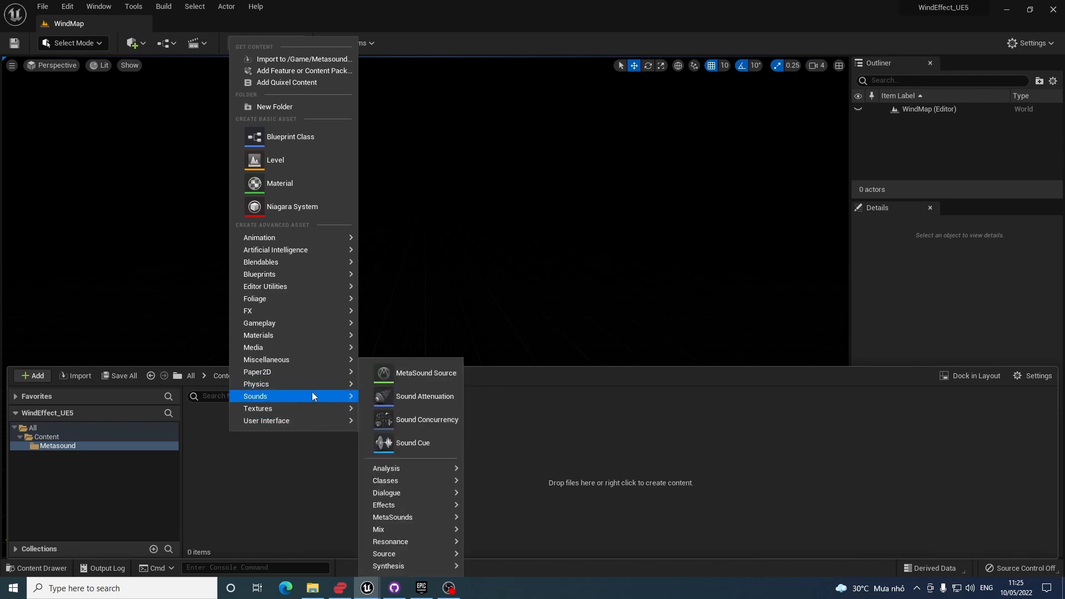
click(410, 373)
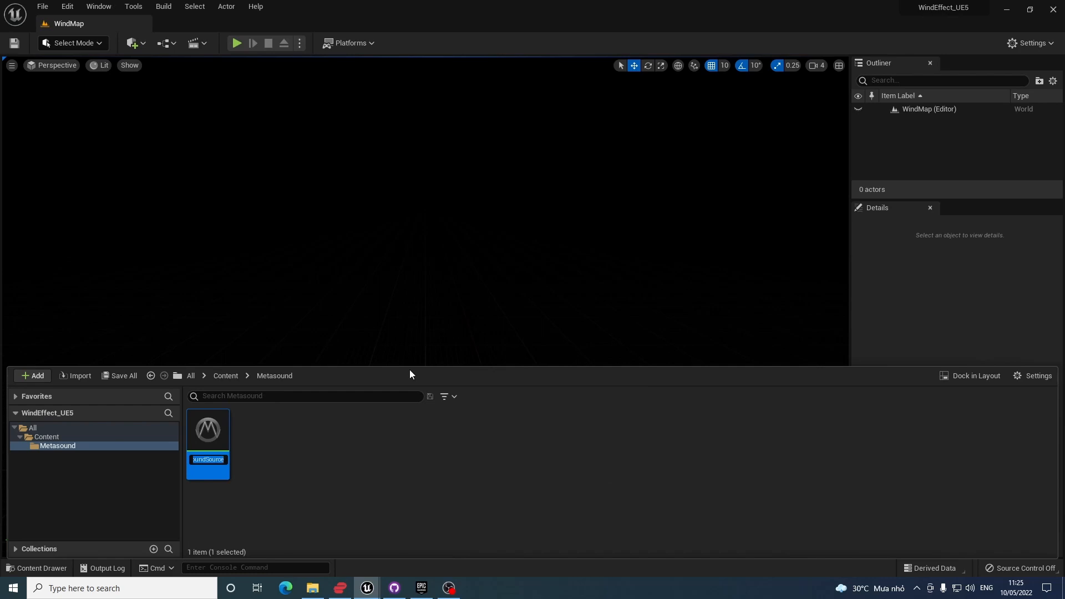
text(Wind_MS)
key(Return)
double_click(212, 432)
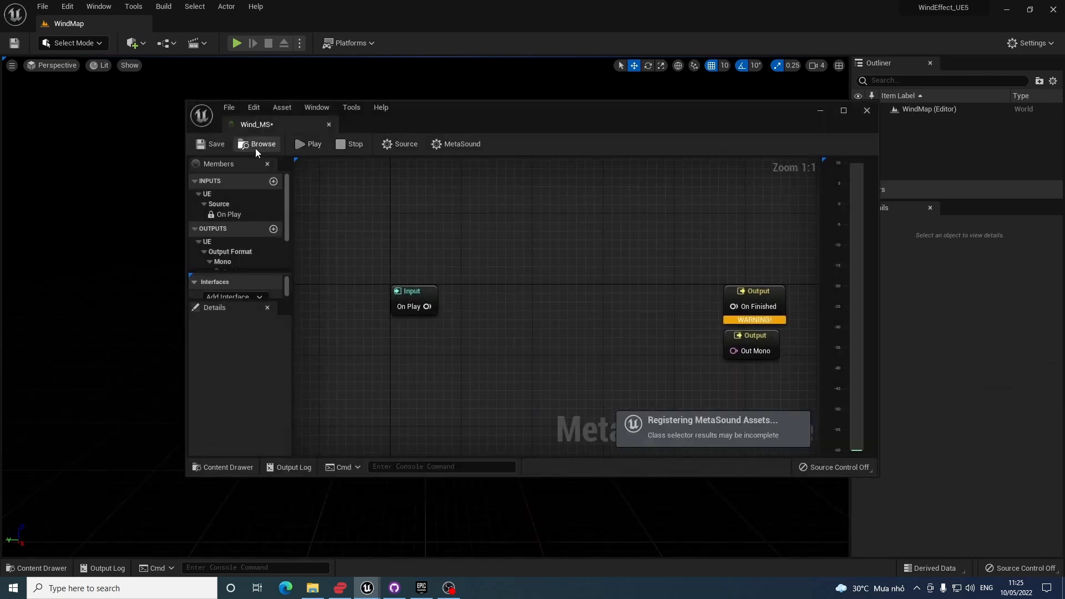
Step: Dock the Wind_MS editor beside the WindMap tab, remove its UE.Source.OneShot interface and set its output format to Stereo
drag(272, 127, 199, 25)
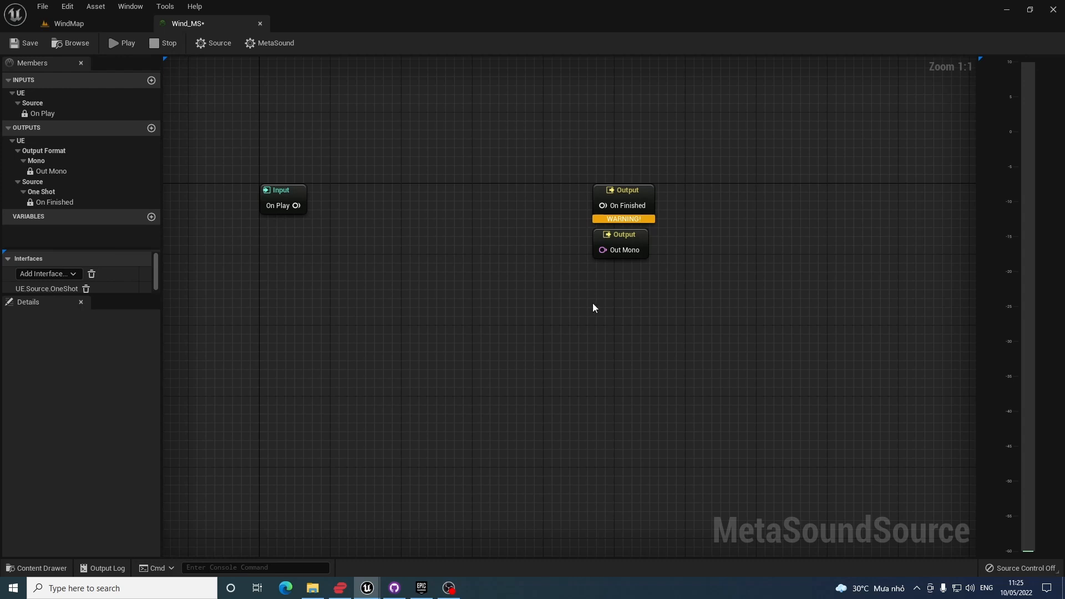
click(86, 289)
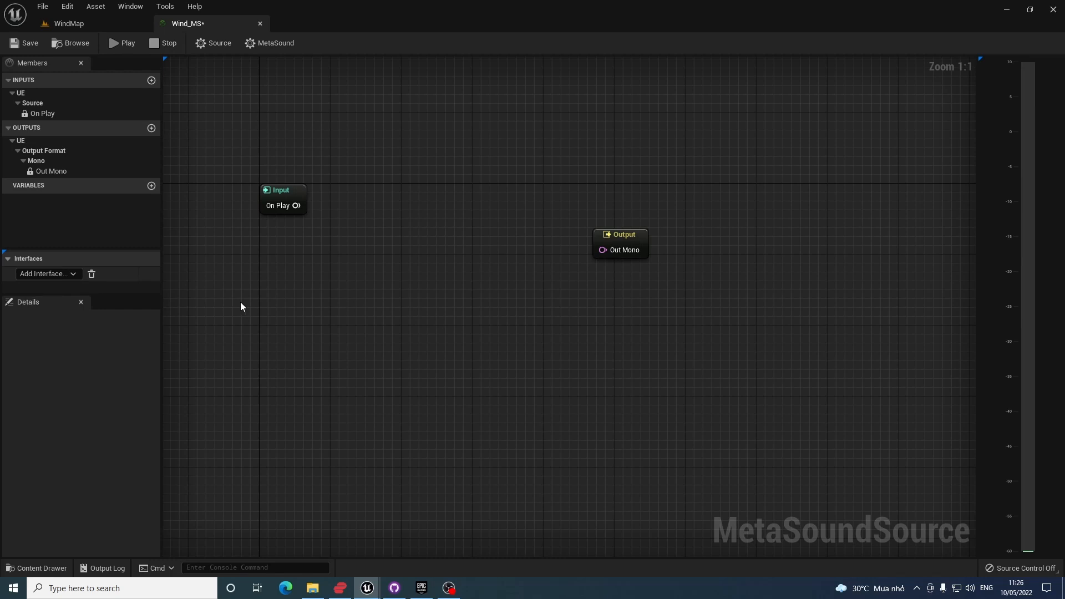
click(259, 42)
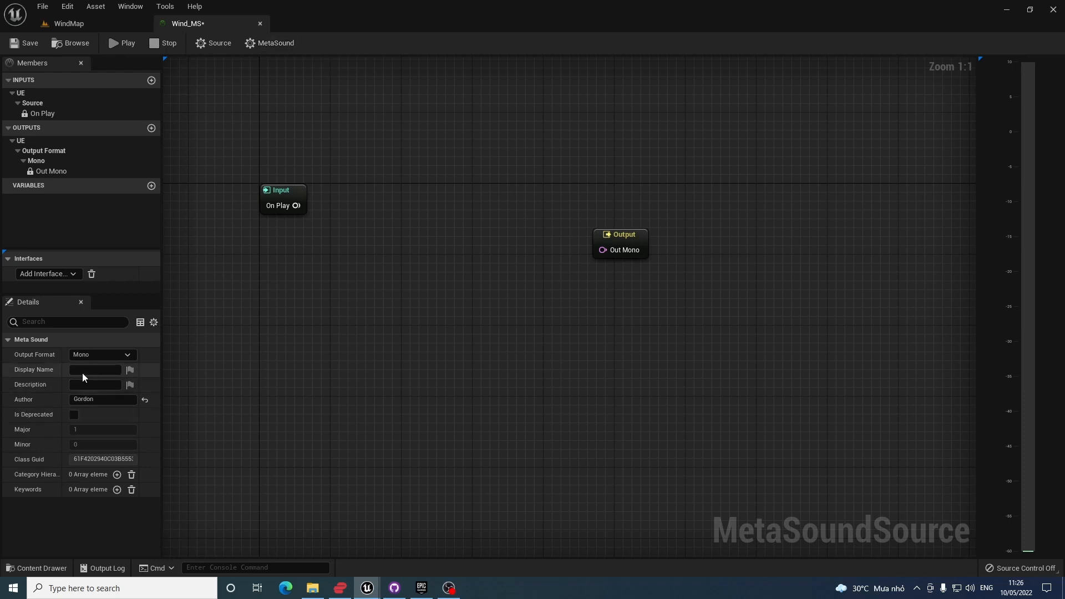
click(95, 355)
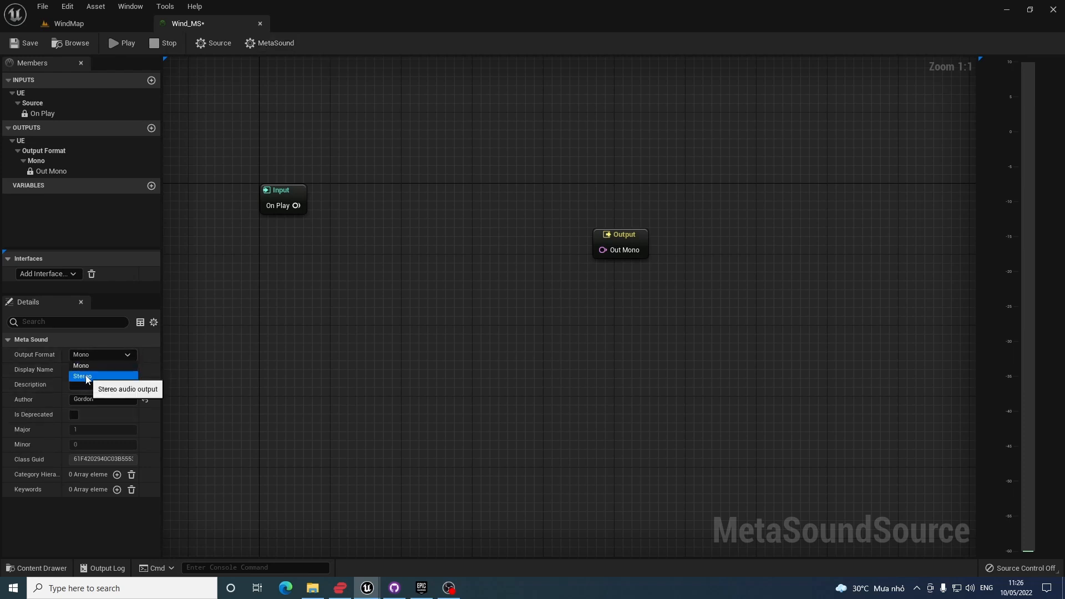
click(87, 376)
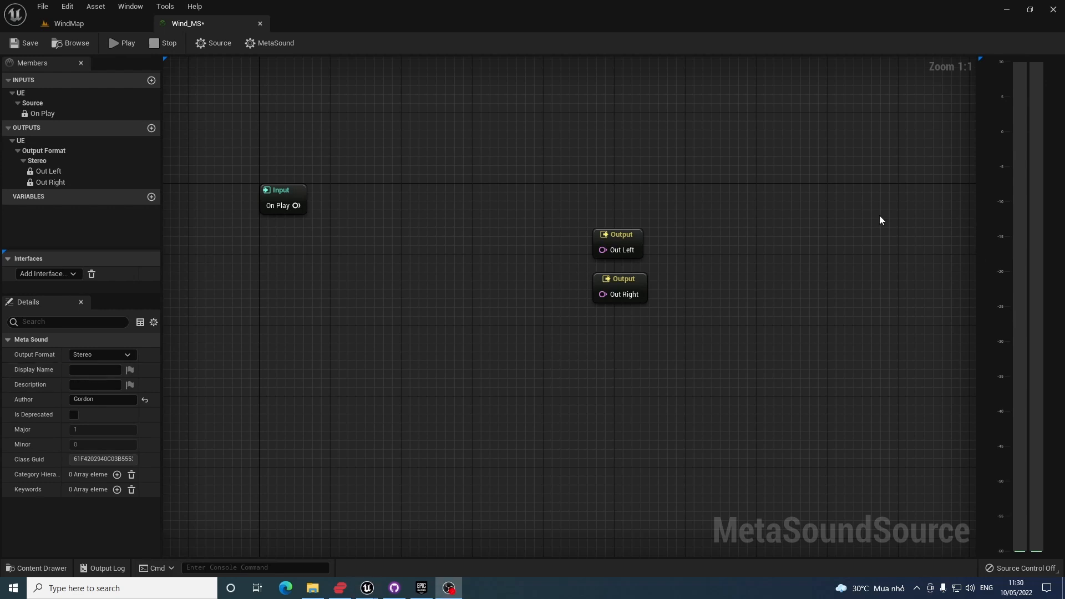
Step: Spread the input and output nodes apart and add a Noise node of type White Noise below the On Play input
drag(632, 195, 941, 238)
drag(280, 190, 201, 200)
right_click(223, 287)
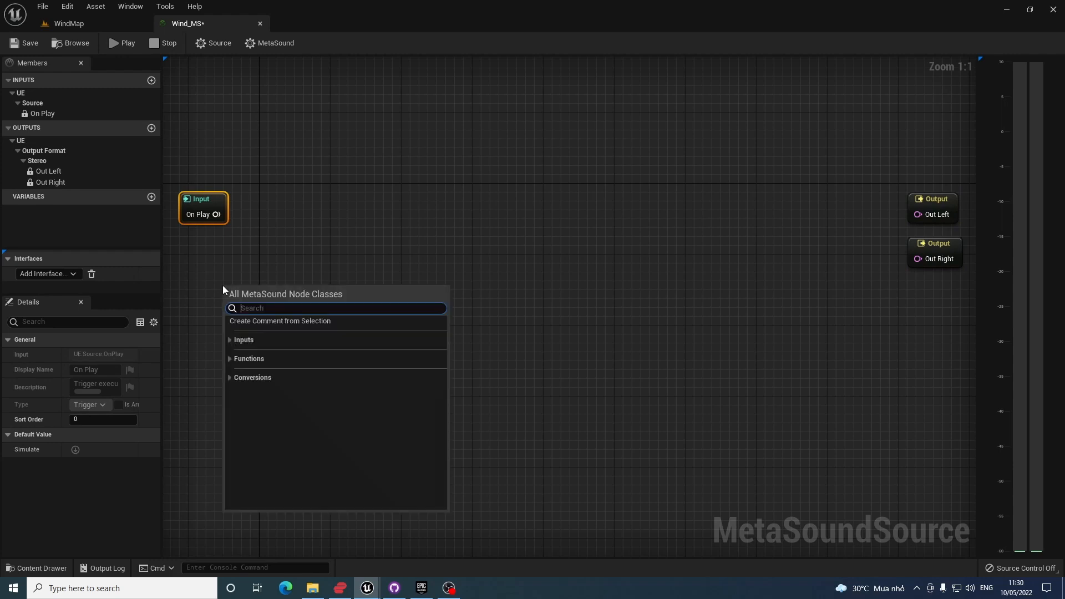
text(nois)
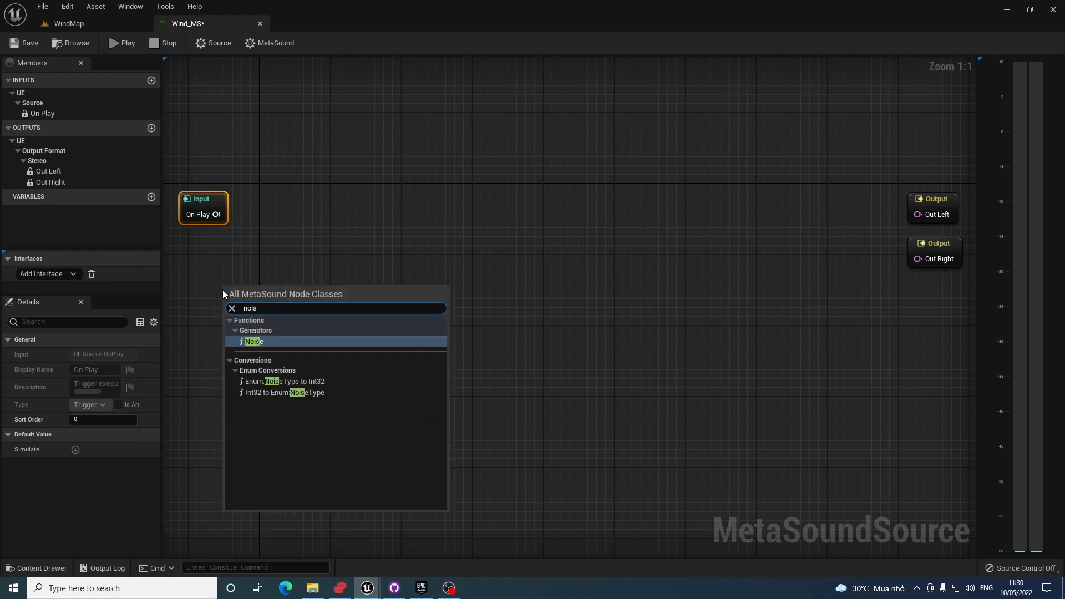
click(258, 341)
click(266, 336)
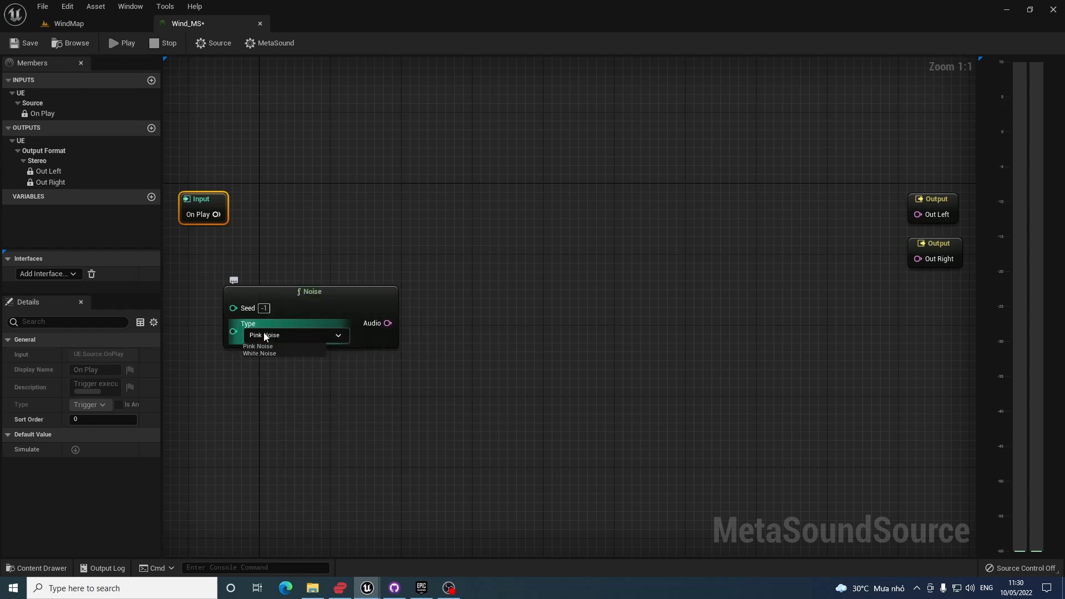
click(259, 353)
drag(318, 302, 274, 271)
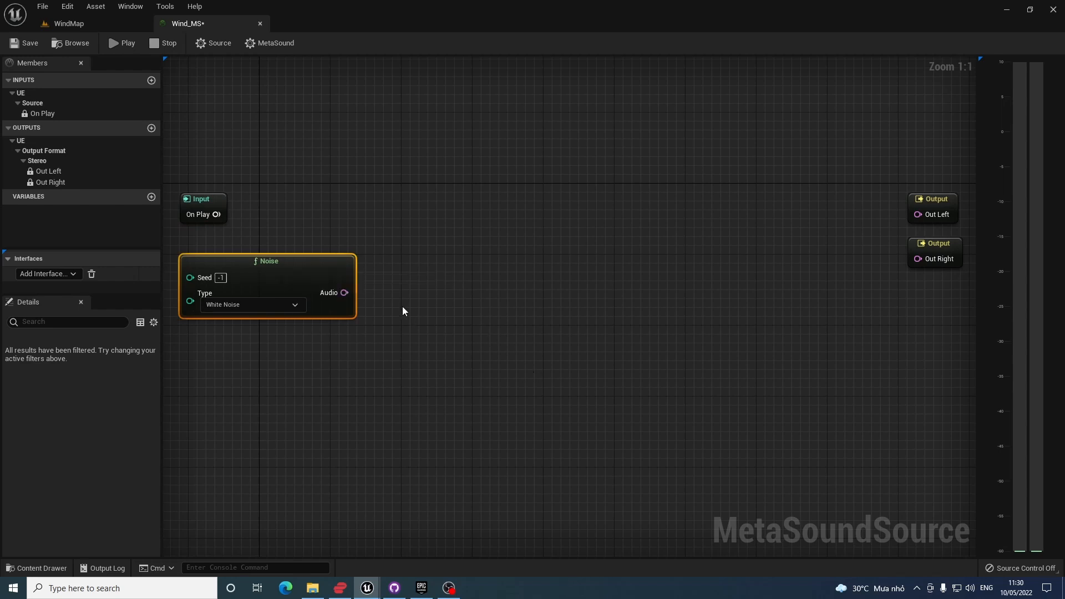
Step: Add a State Variable Filter node fed by the Noise node's Audio output
drag(344, 293, 398, 293)
text(sta)
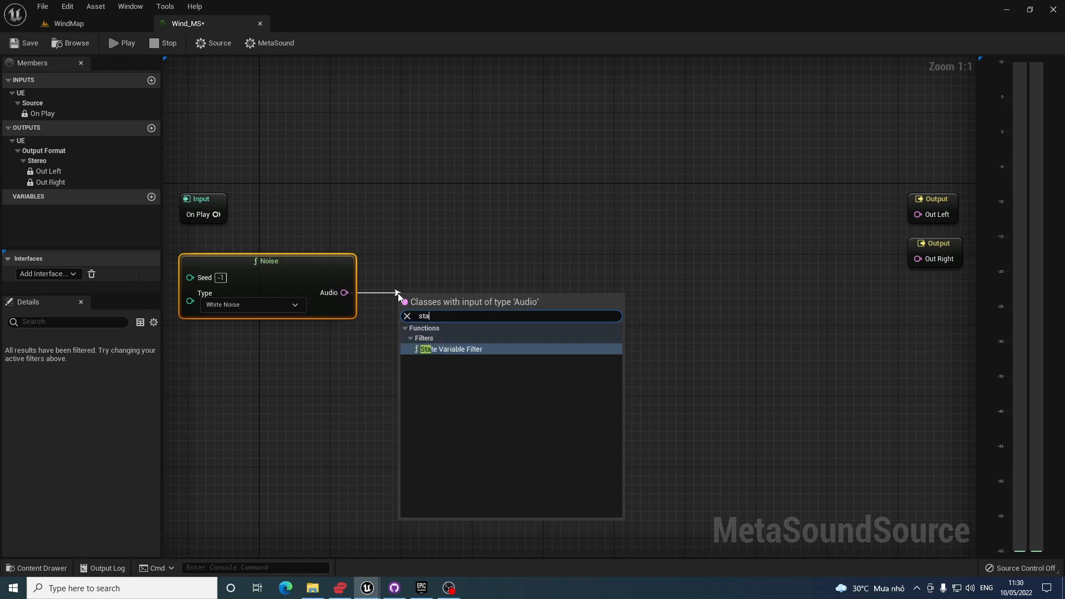
key(Return)
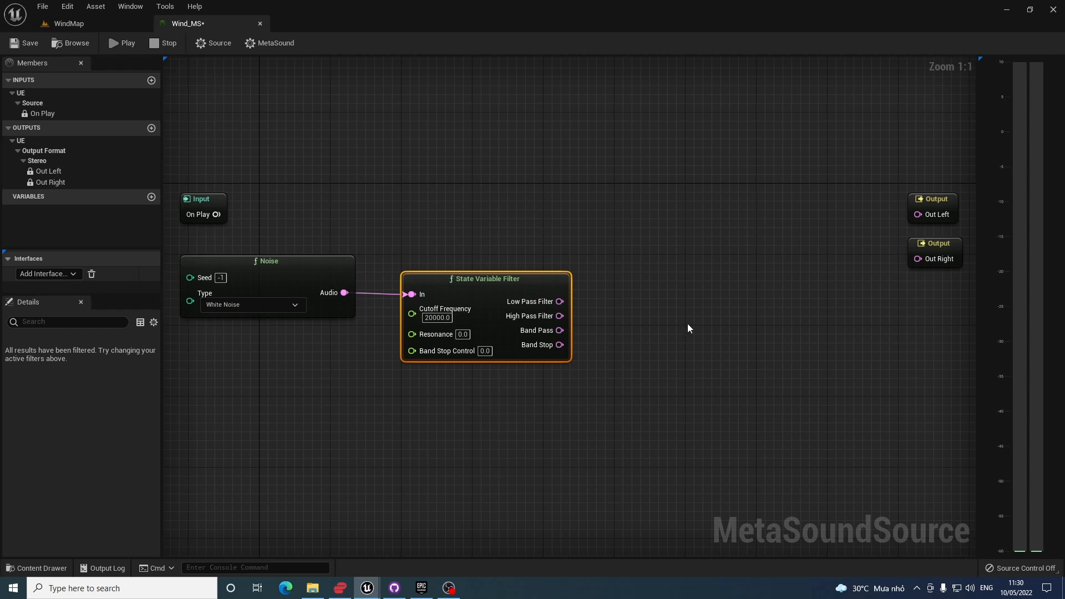
Step: Add a Stereo Panner node beside the State Variable Filter and connect the filter's Band Pass output to its In input
right_click(631, 303)
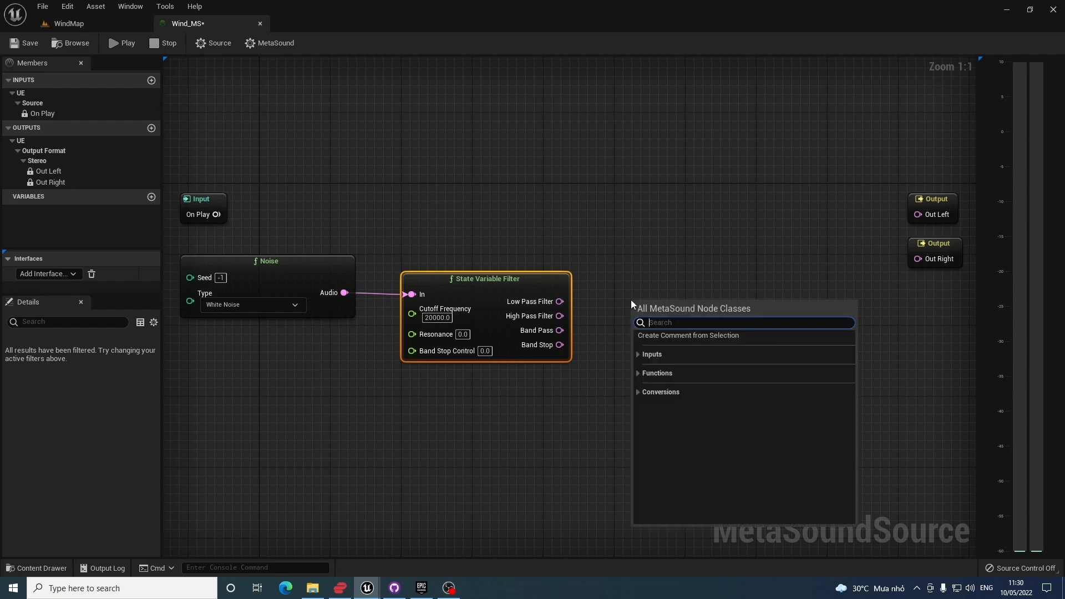
text(ste)
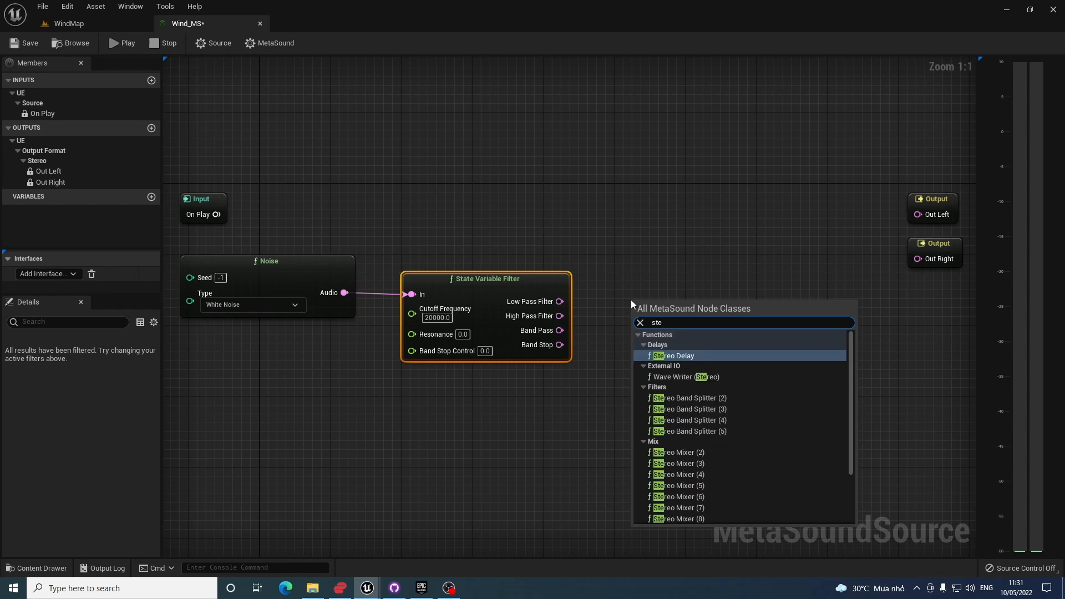
text(reo)
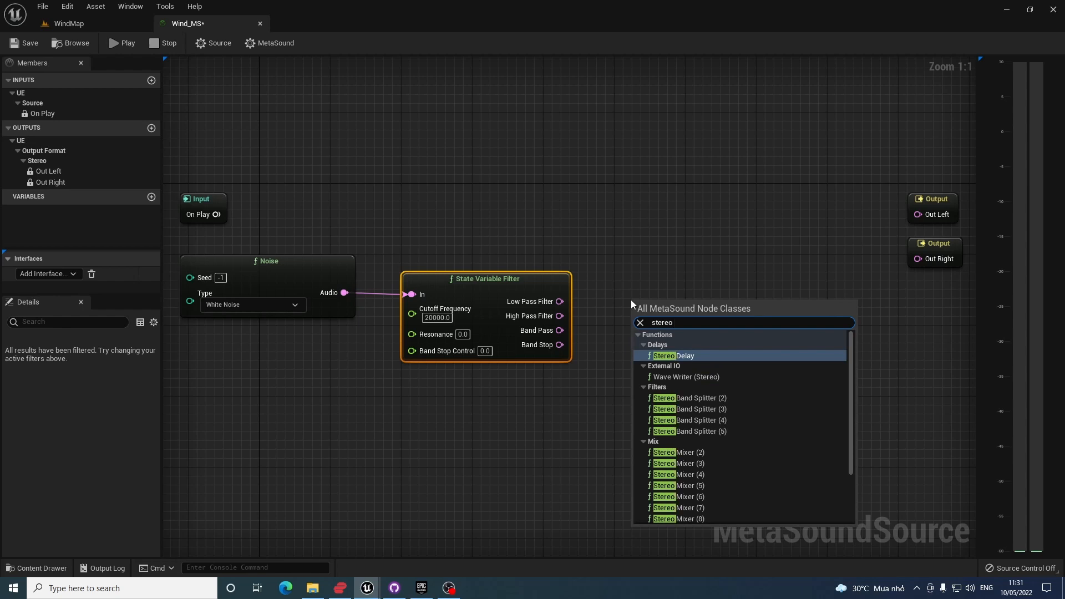
text( p)
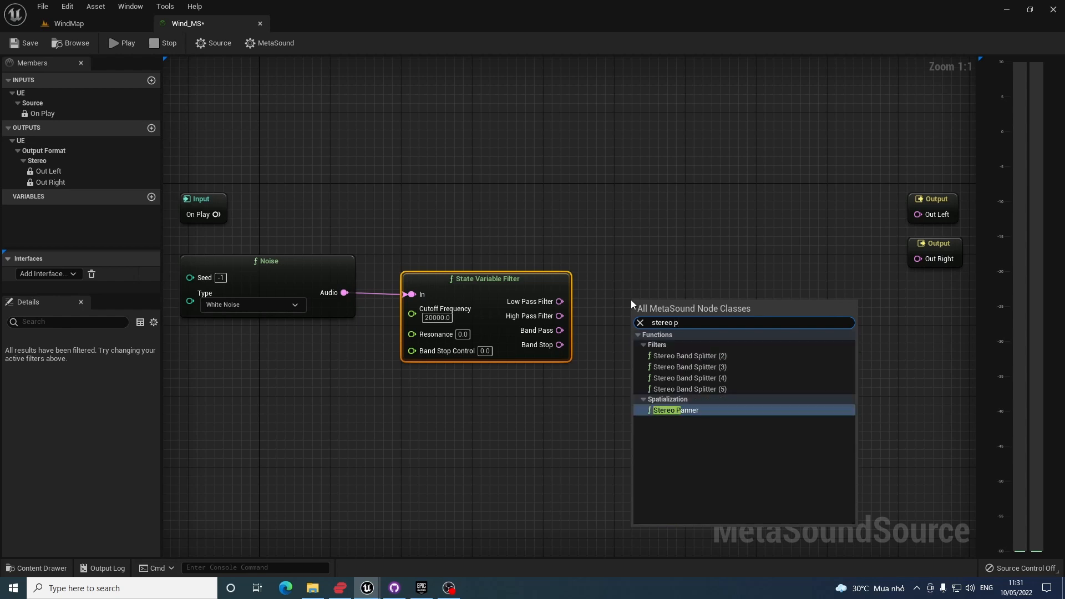
click(693, 410)
drag(689, 308, 672, 280)
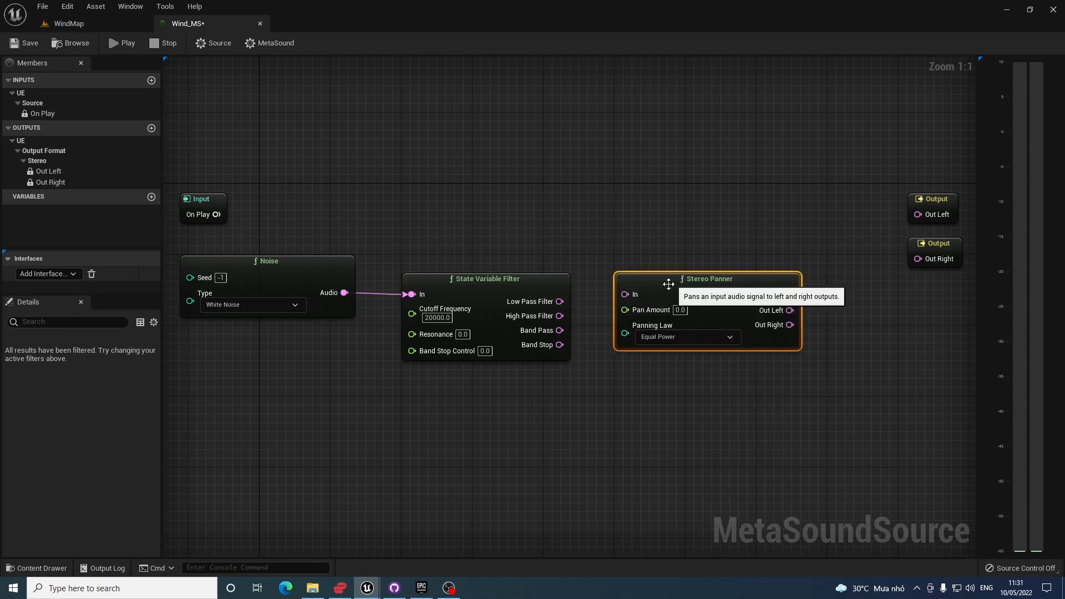
drag(559, 330, 626, 295)
drag(695, 296, 705, 327)
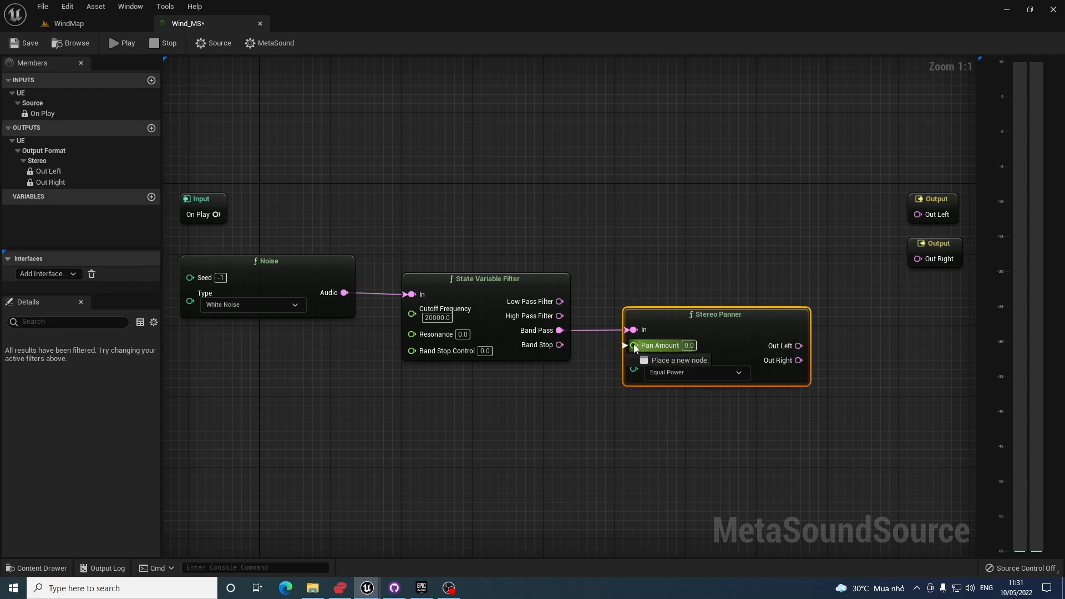
Step: Promote the Stereo Panner's Pan Amount to a graph input and rename that input Pan1
drag(633, 345, 514, 412)
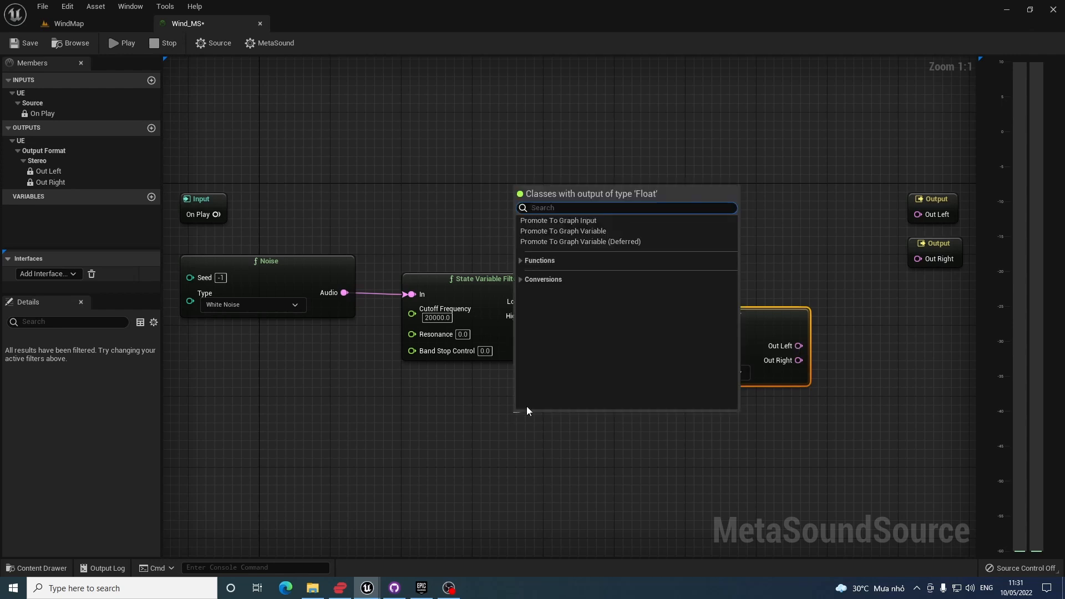
click(574, 215)
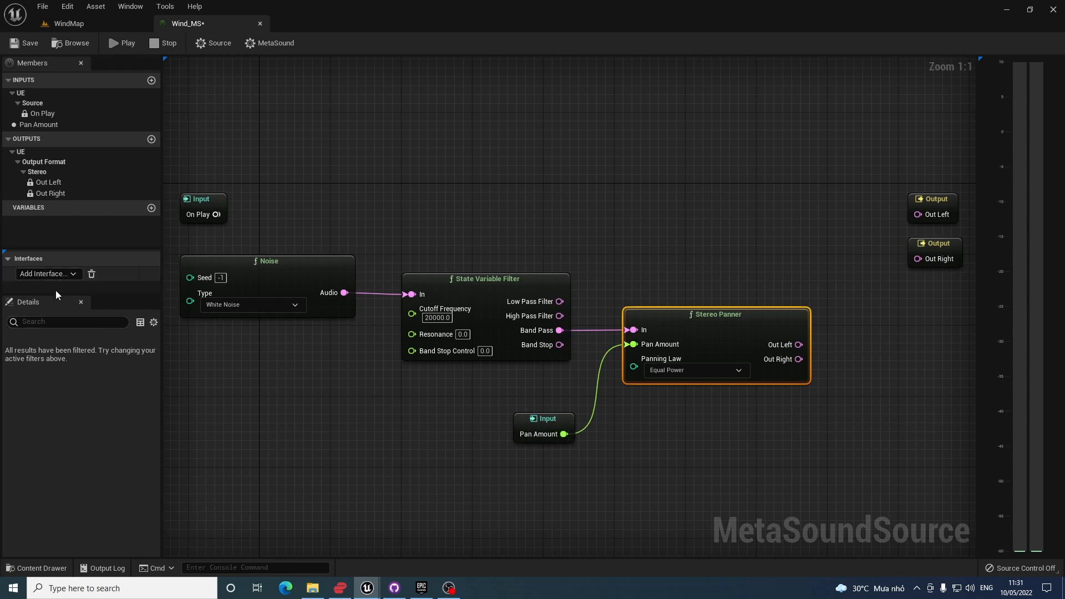
click(544, 422)
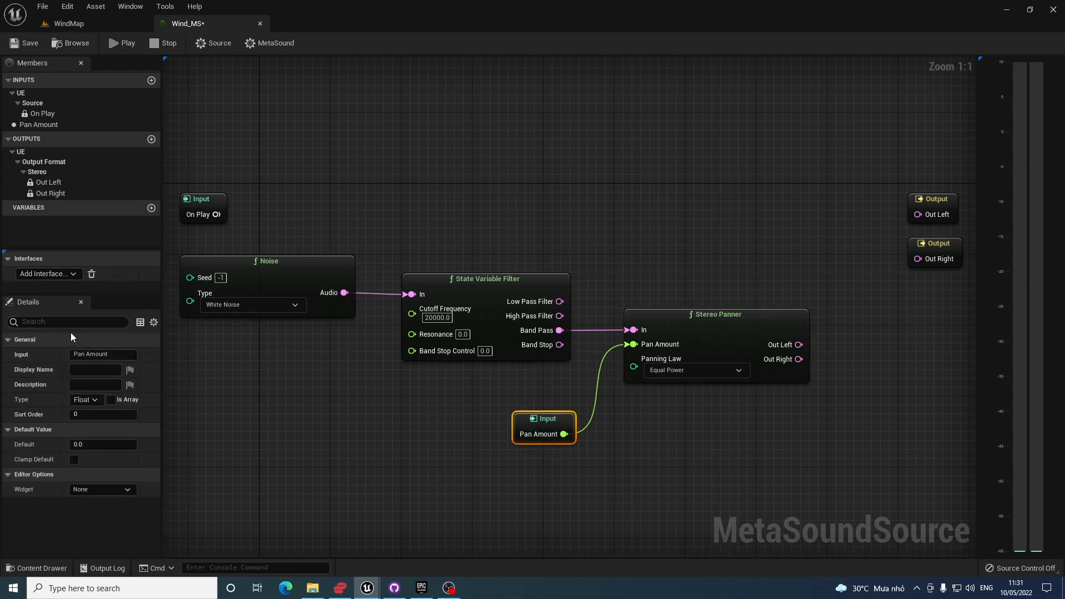
click(101, 355)
double_click(101, 355)
key(BackSpace)
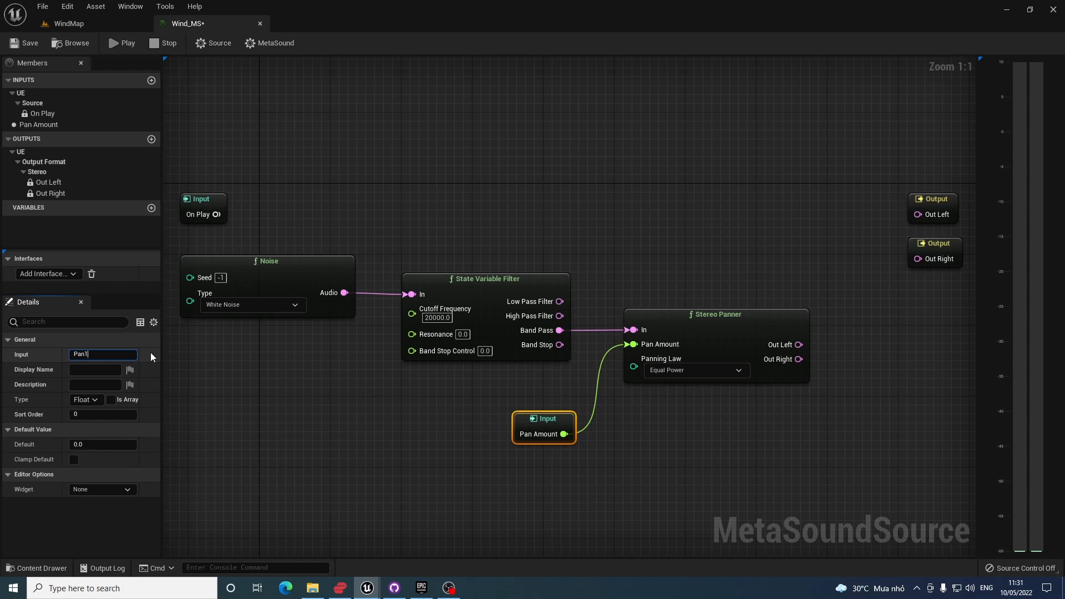
Step: Give the Pan1 input a Knob widget and set the minimum of its range to -1
click(92, 488)
click(93, 521)
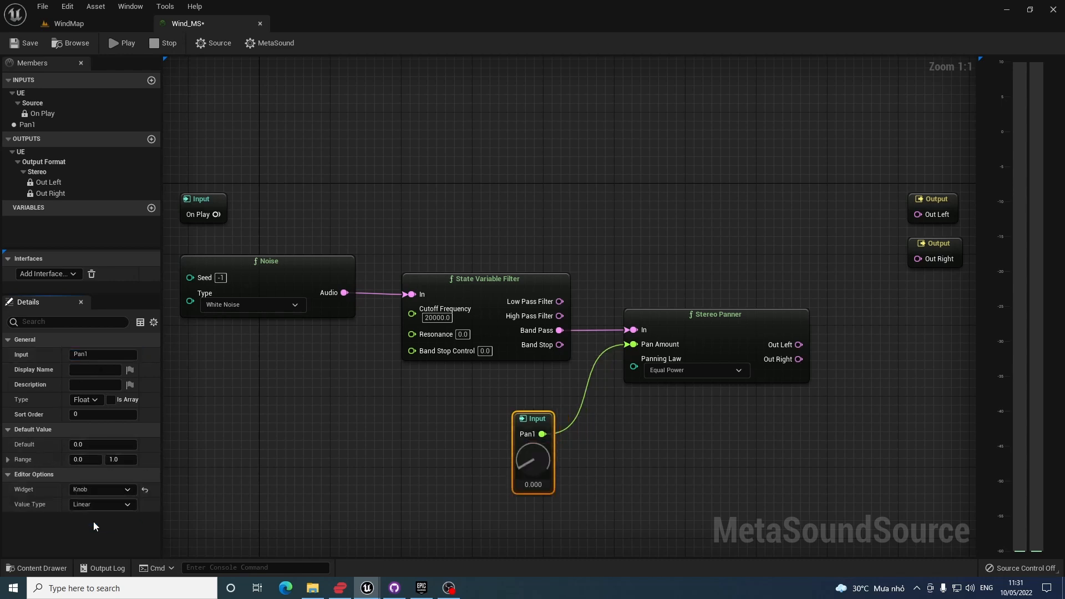
click(79, 459)
text(-)
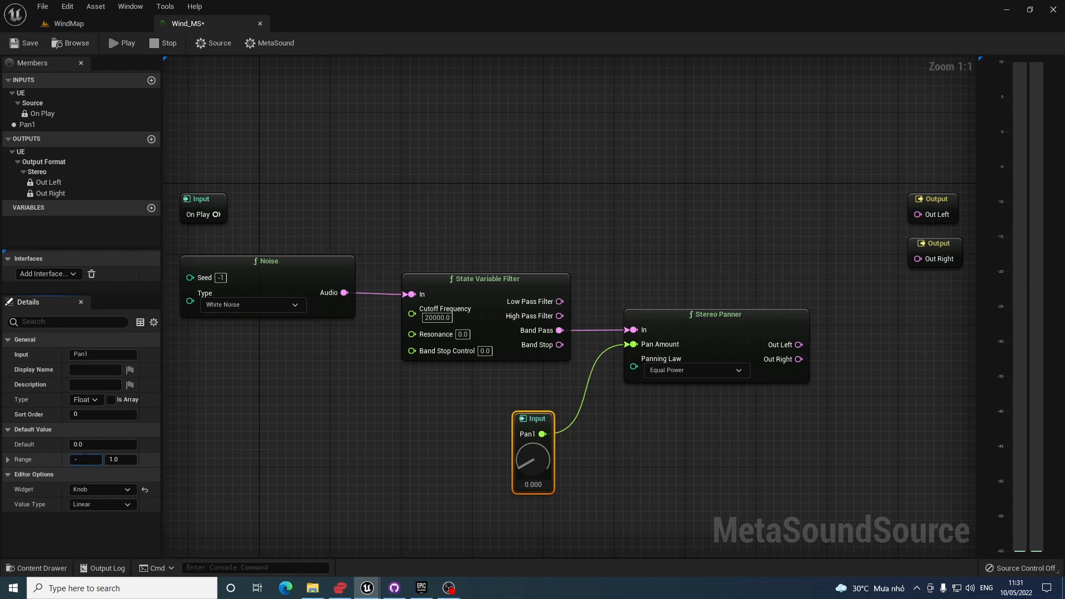
text(1)
key(Return)
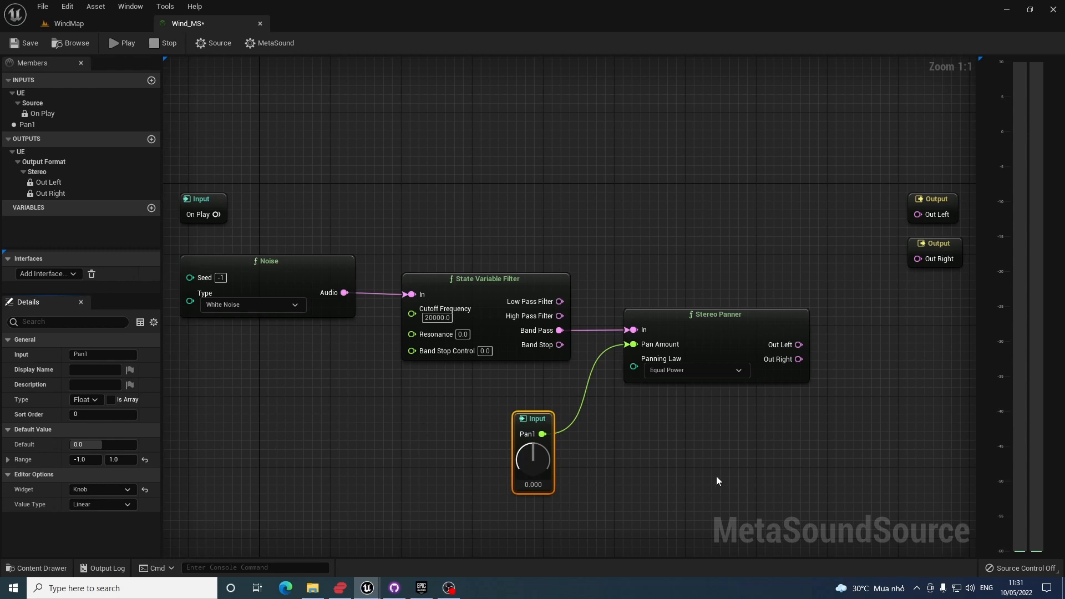
Step: Add a Stereo Mixer (3) node and connect the panner's Out Left and Out Right to In 0 L and In 0 R
right_drag(716, 468, 364, 389)
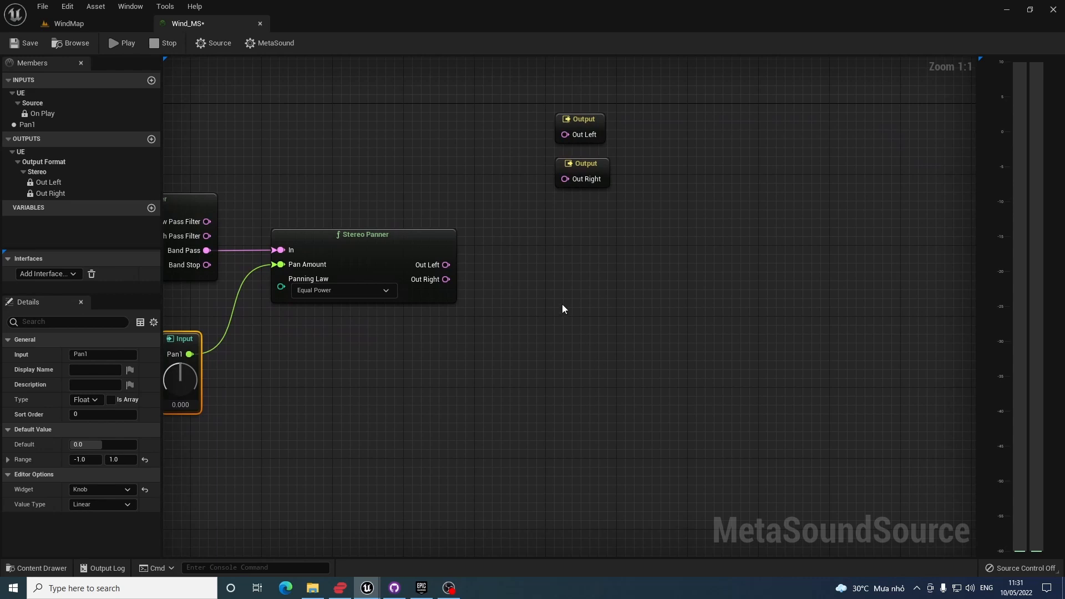
right_click(513, 269)
text(ste)
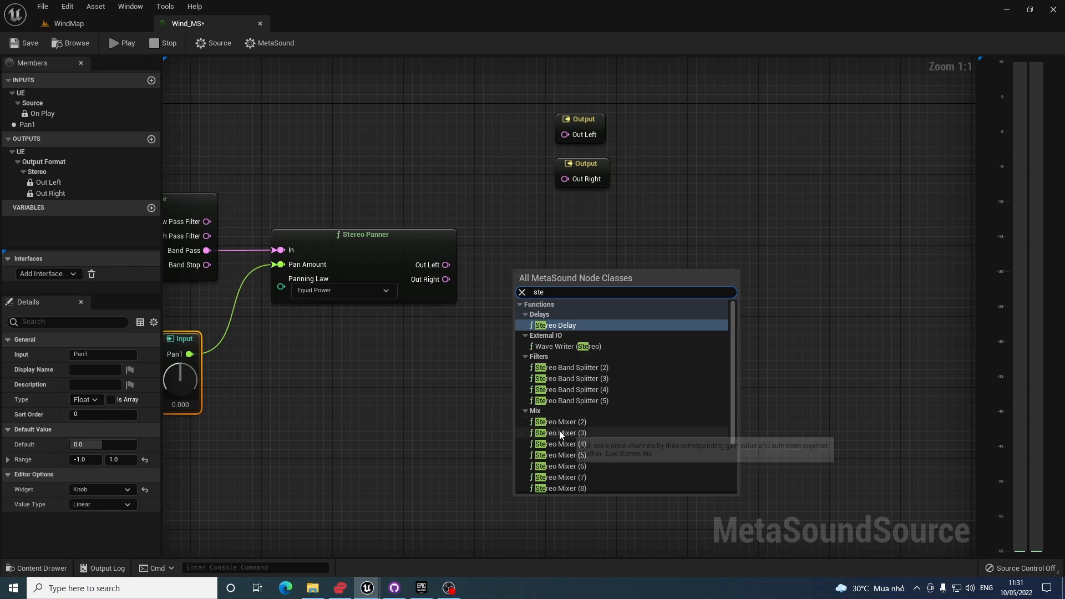
click(577, 432)
drag(578, 281, 557, 258)
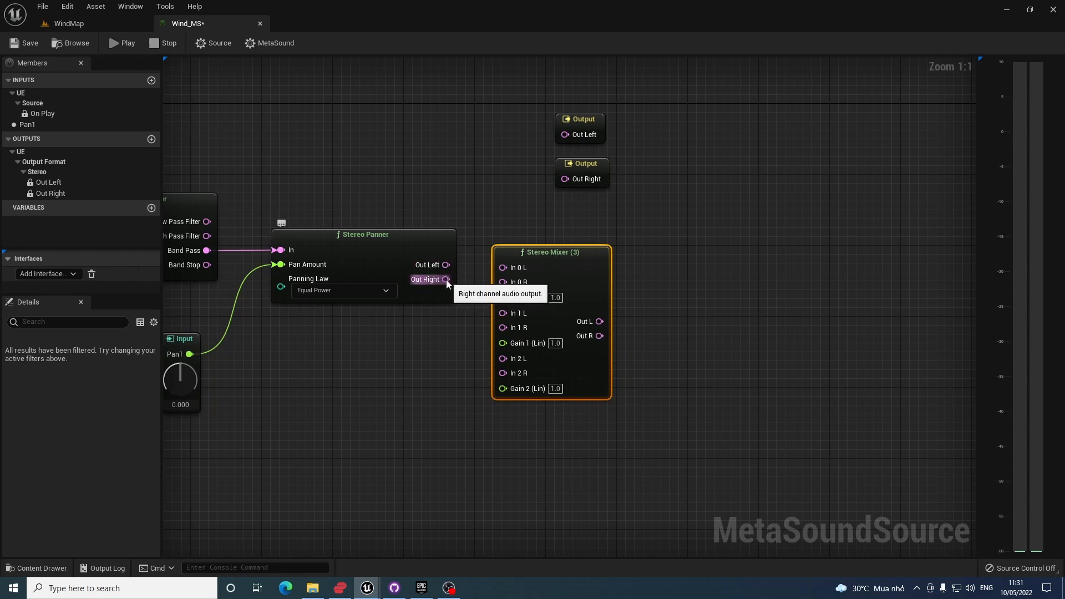
drag(446, 280, 503, 281)
drag(446, 264, 508, 271)
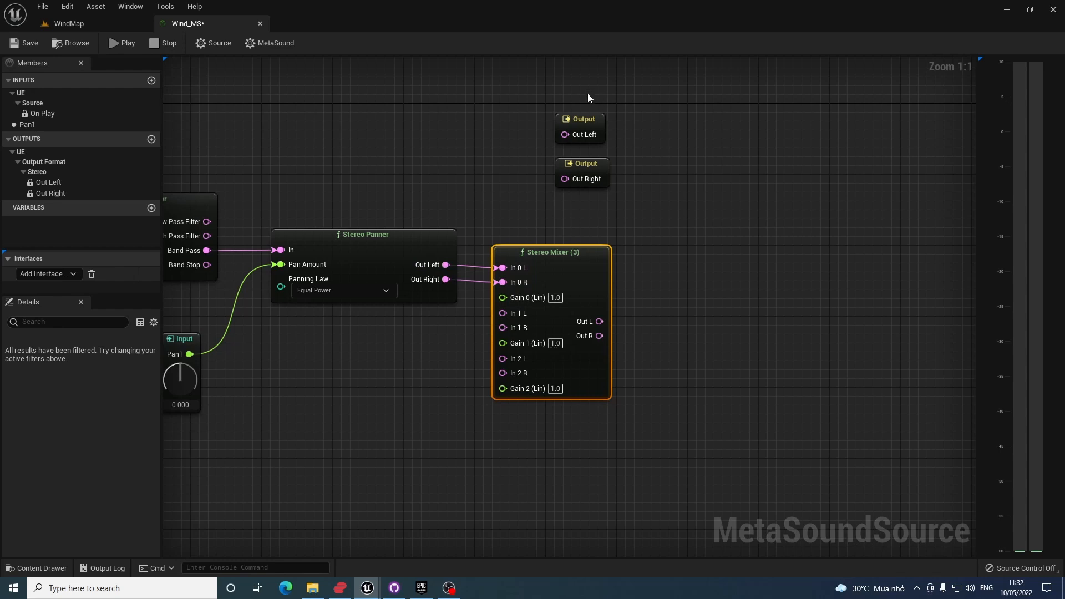
Step: Move both output nodes beside the Stereo Mixer and connect Out L to Out Left and Out R to Out Right
drag(588, 93, 574, 172)
drag(581, 129, 670, 297)
drag(599, 321, 655, 303)
drag(599, 336, 655, 346)
Step: Promote the Stereo Mixer's Gain 0 to a graph input placed below the panner and rename it MasterGain
right_drag(497, 366, 663, 361)
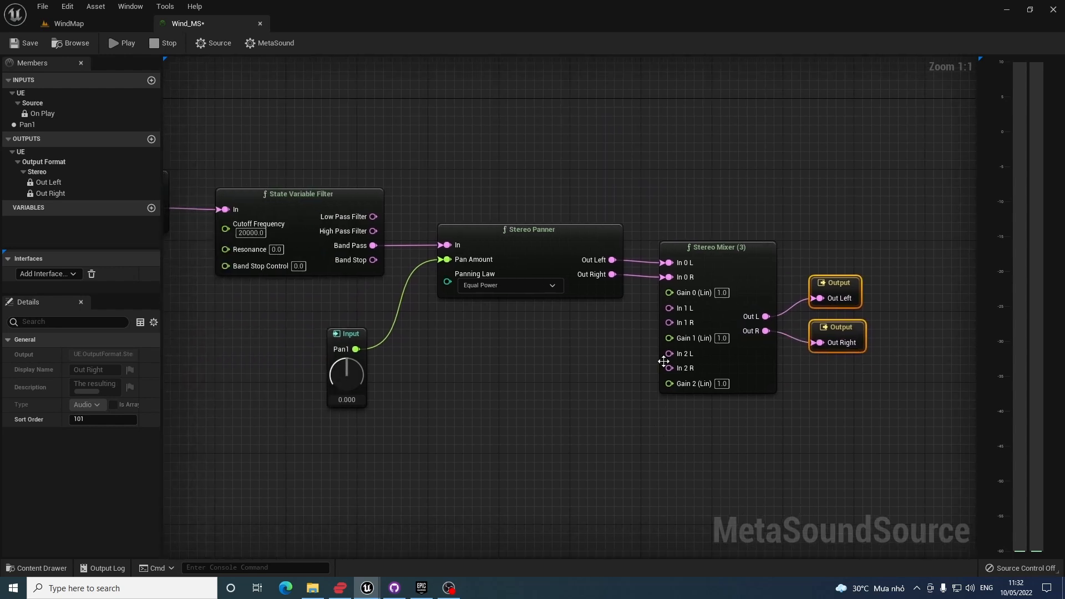
drag(669, 292, 561, 407)
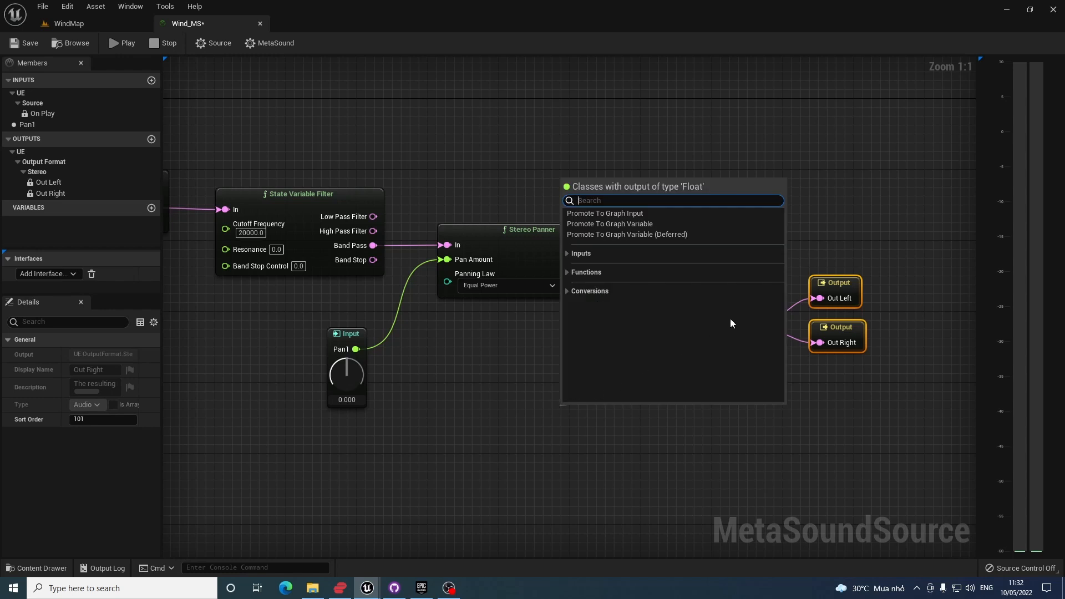
click(597, 216)
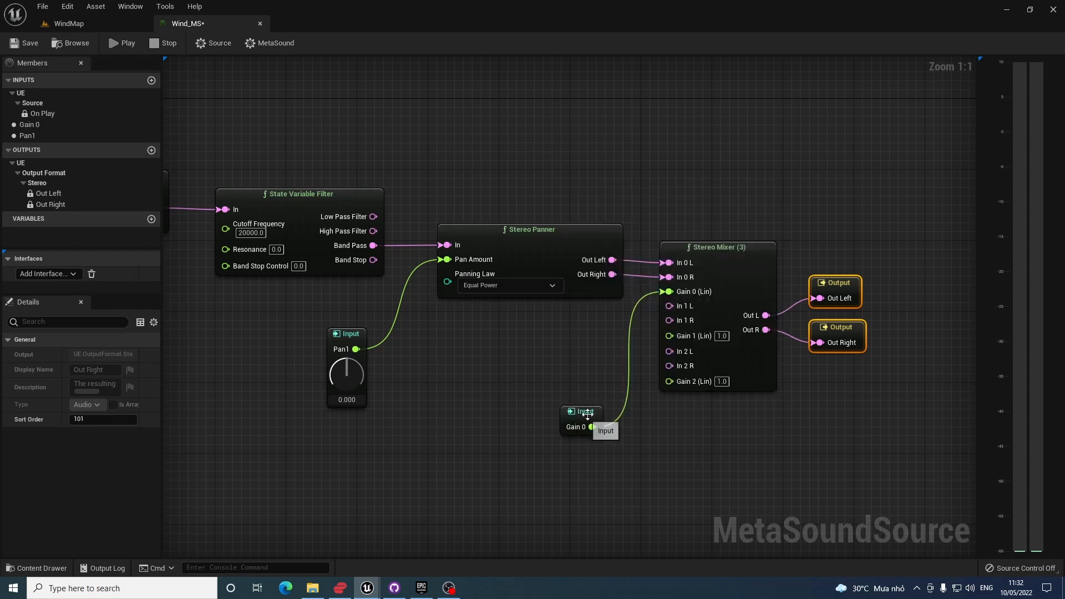
drag(586, 415, 561, 375)
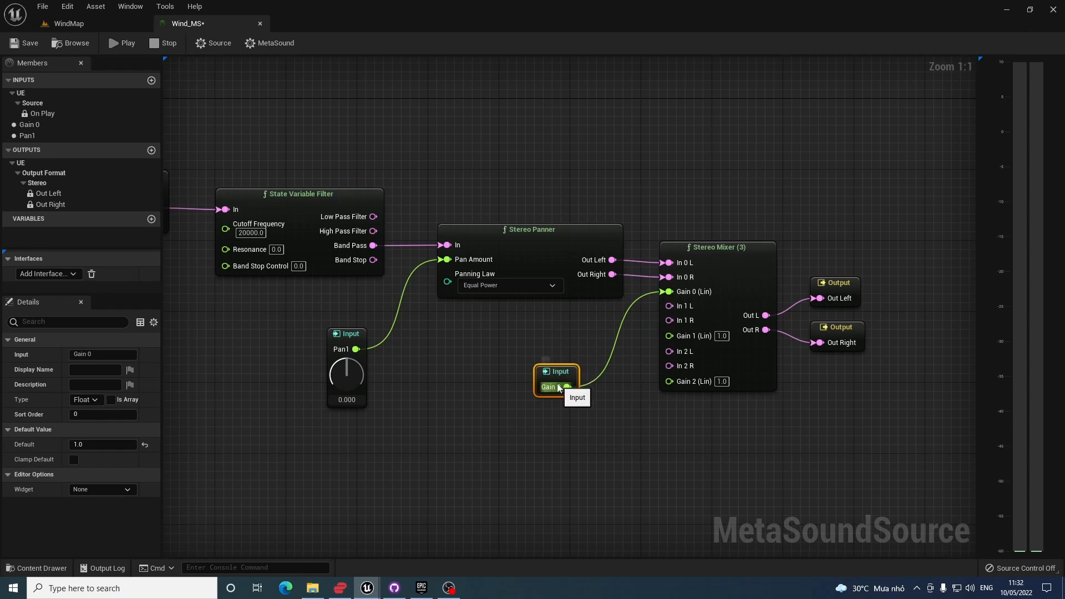
double_click(81, 355)
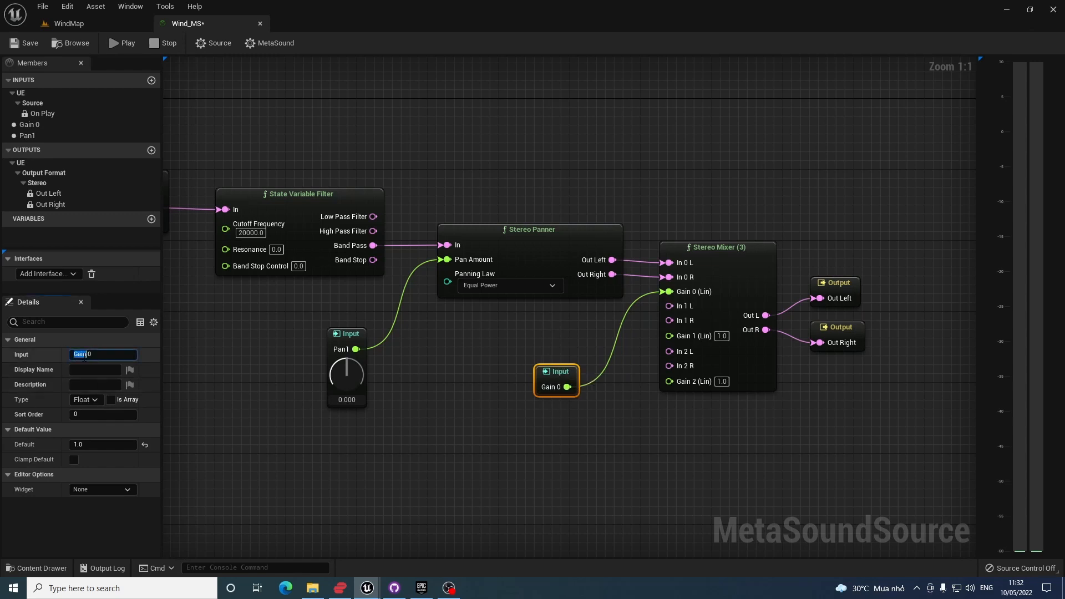
key(ctrl+a)
text(MasterGain)
key(Return)
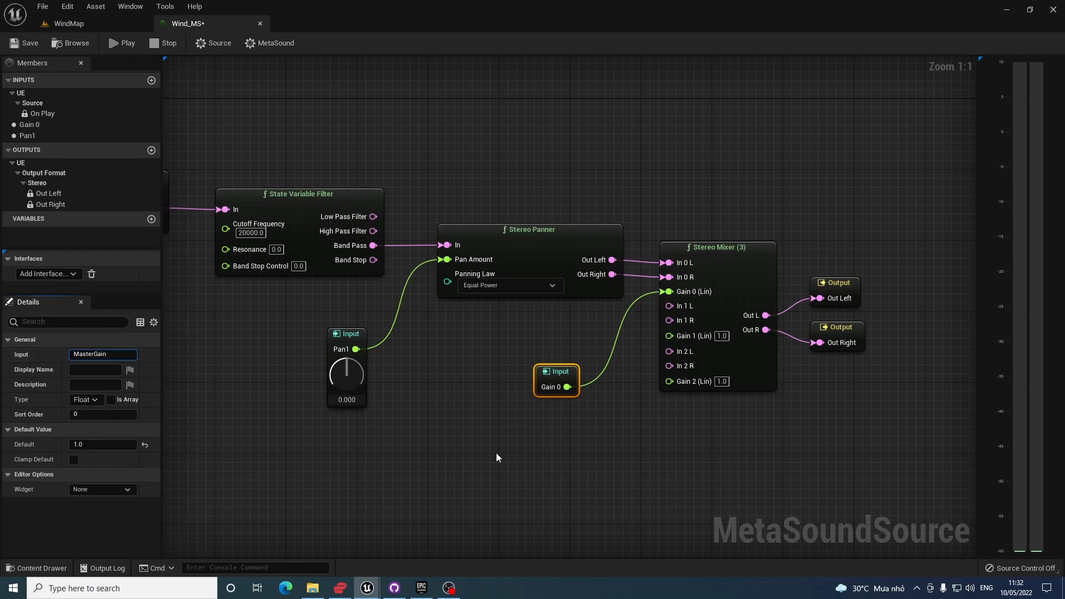
Step: Add a Multiply (Float) node in the empty graph area below and to the left of the Noise node
right_click(285, 247)
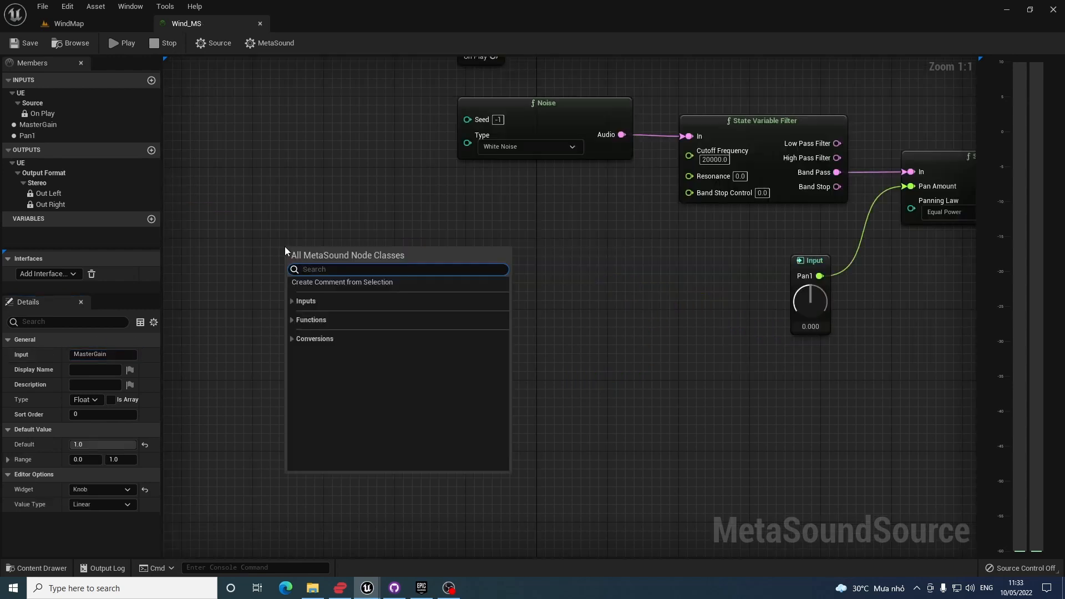
text(mu)
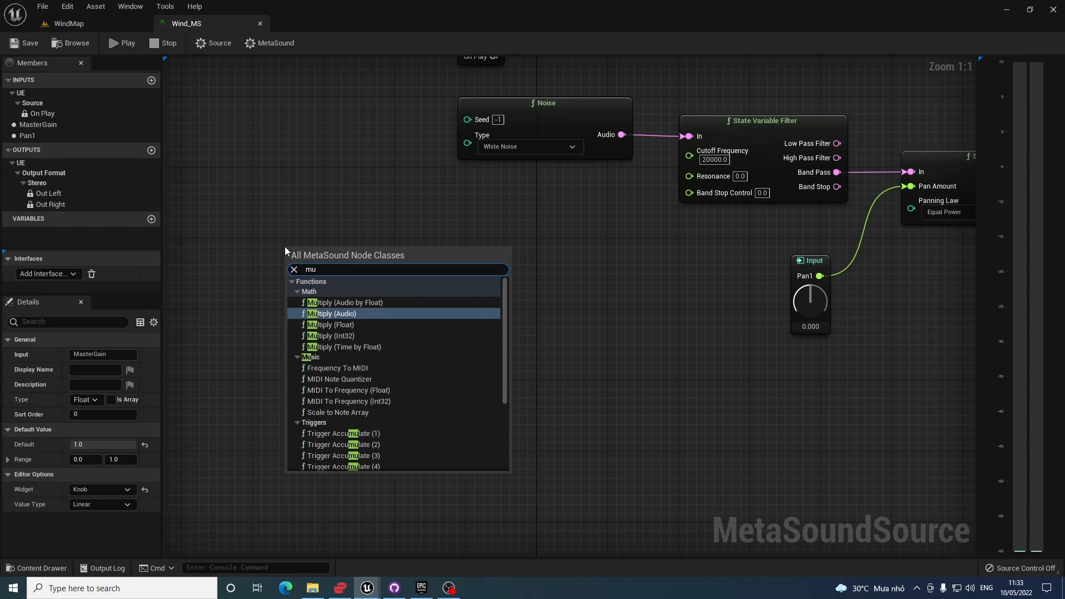
key(Down)
key(Return)
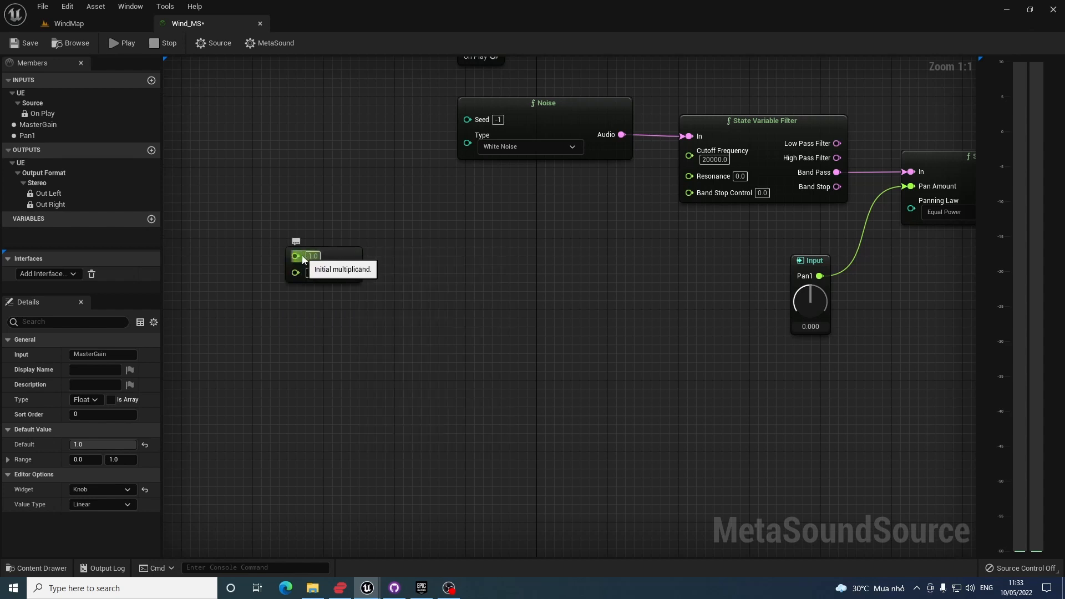
Step: Promote the Multiply node's first operand to a graph input placed to its left and rename it WindSpeed
drag(296, 256, 243, 259)
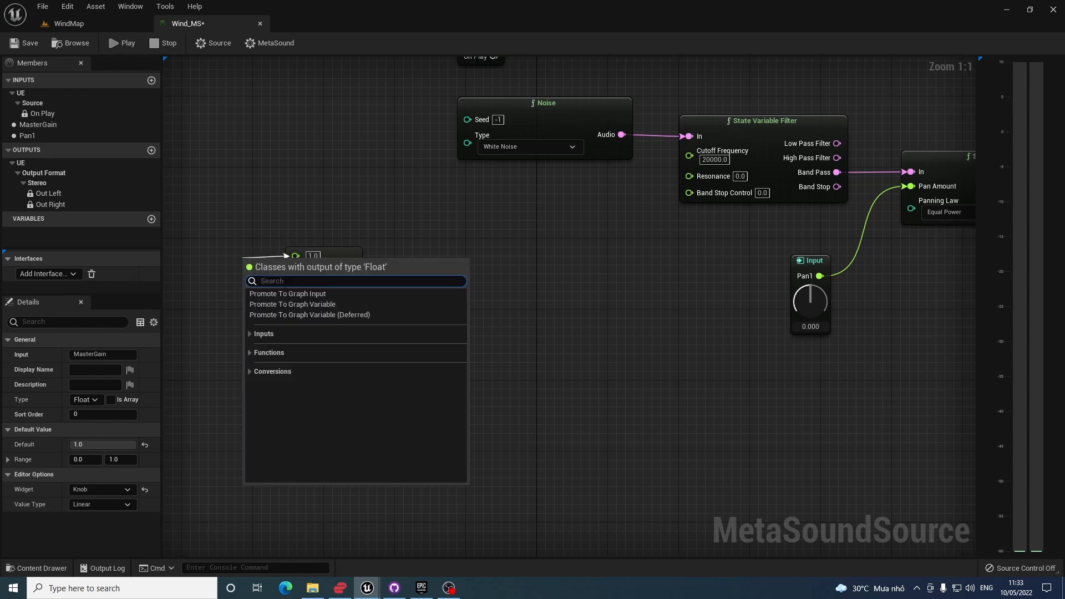
click(285, 293)
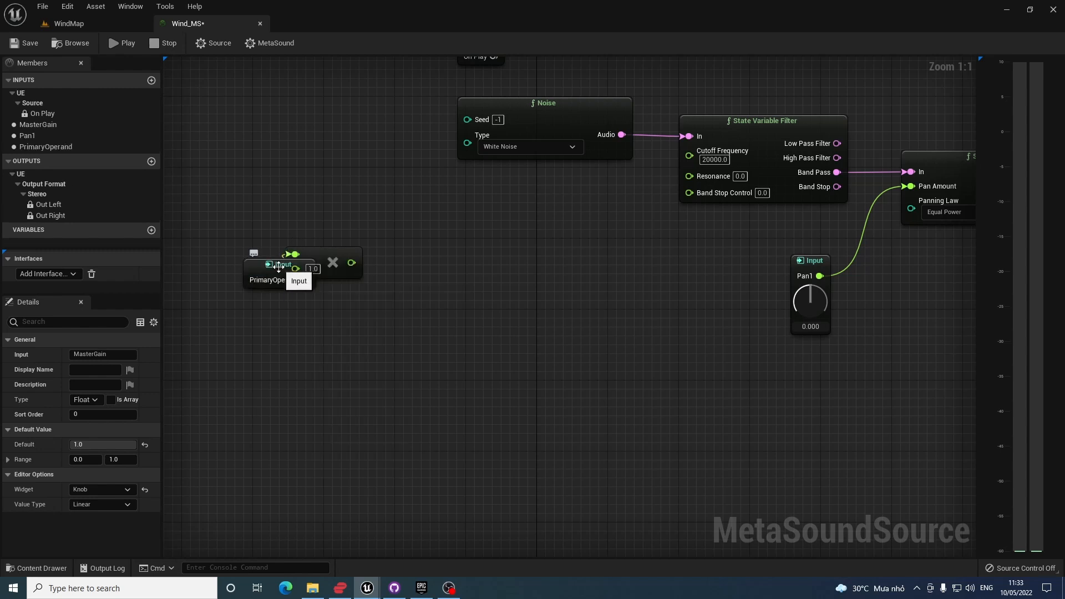
drag(284, 277, 213, 258)
right_drag(312, 318, 411, 318)
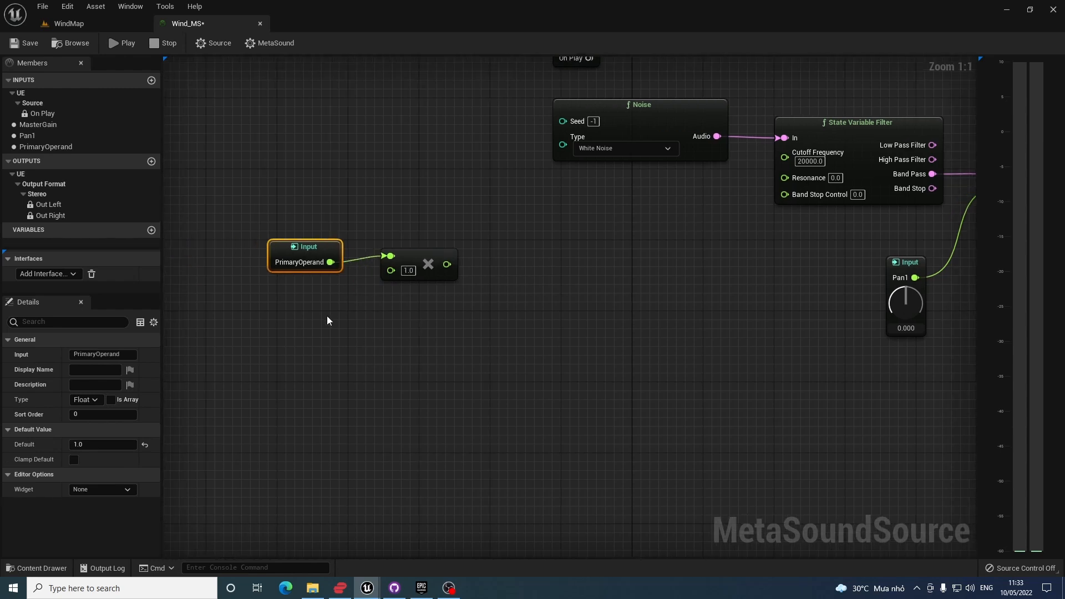
click(102, 354)
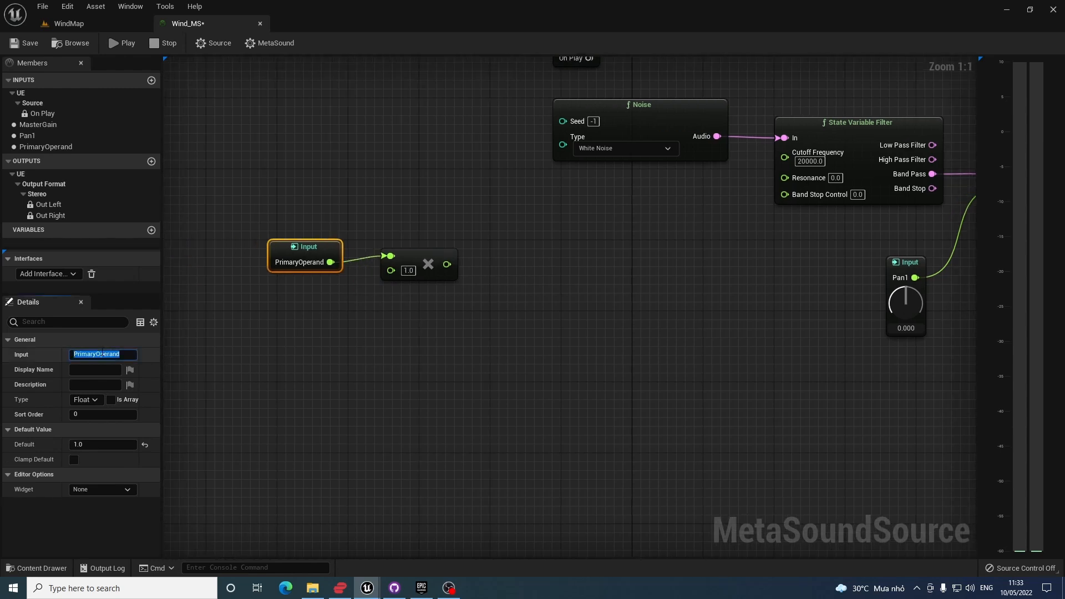
text(WindSpeed)
key(Return)
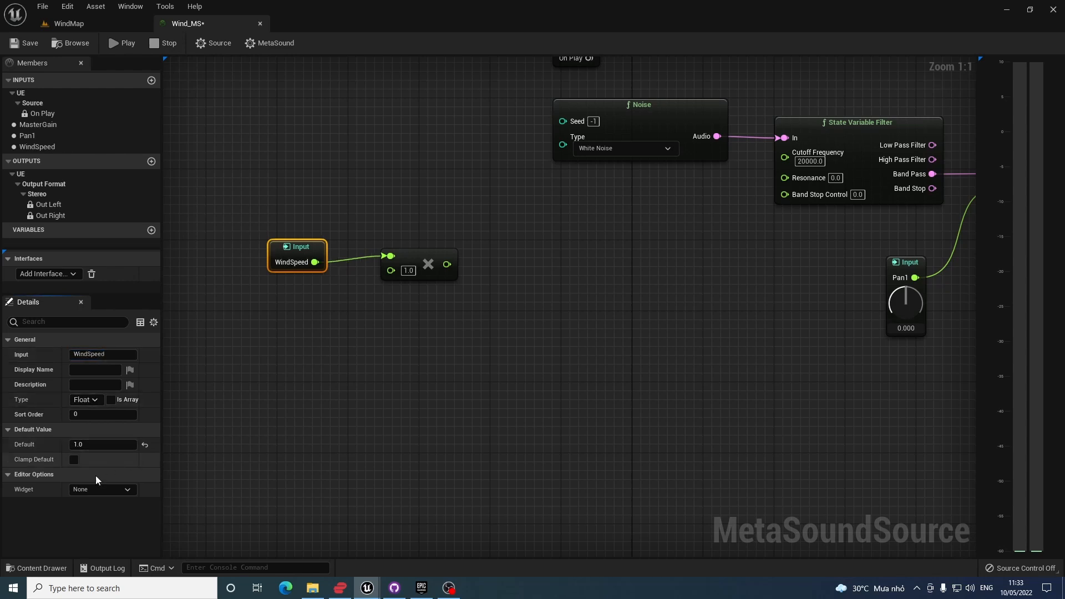
Step: Give the WindSpeed input a Knob widget and set its range from 0.1 to 50
click(109, 488)
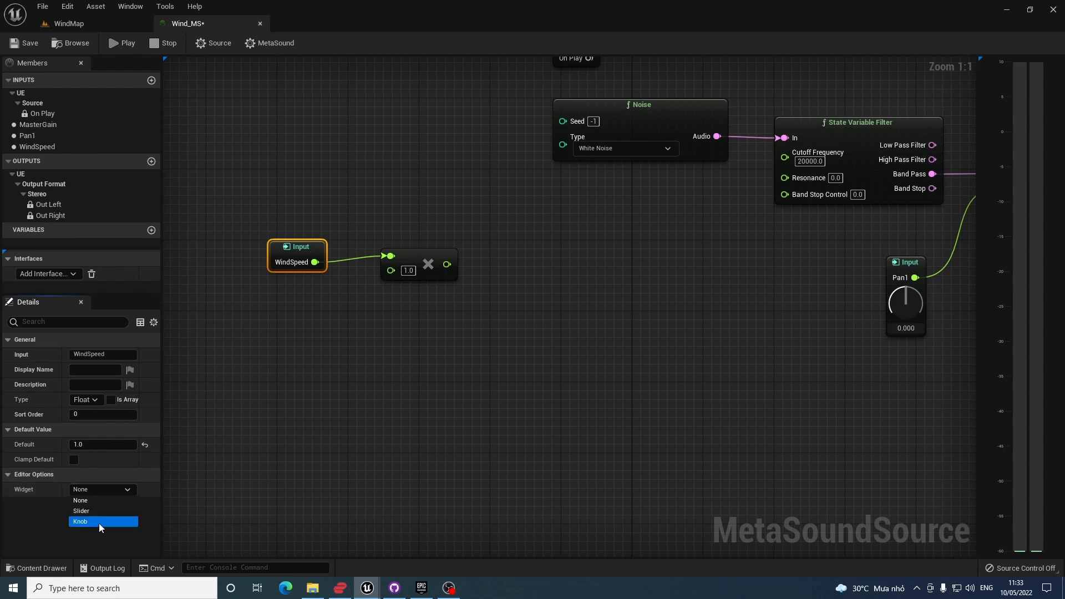
click(98, 523)
click(121, 461)
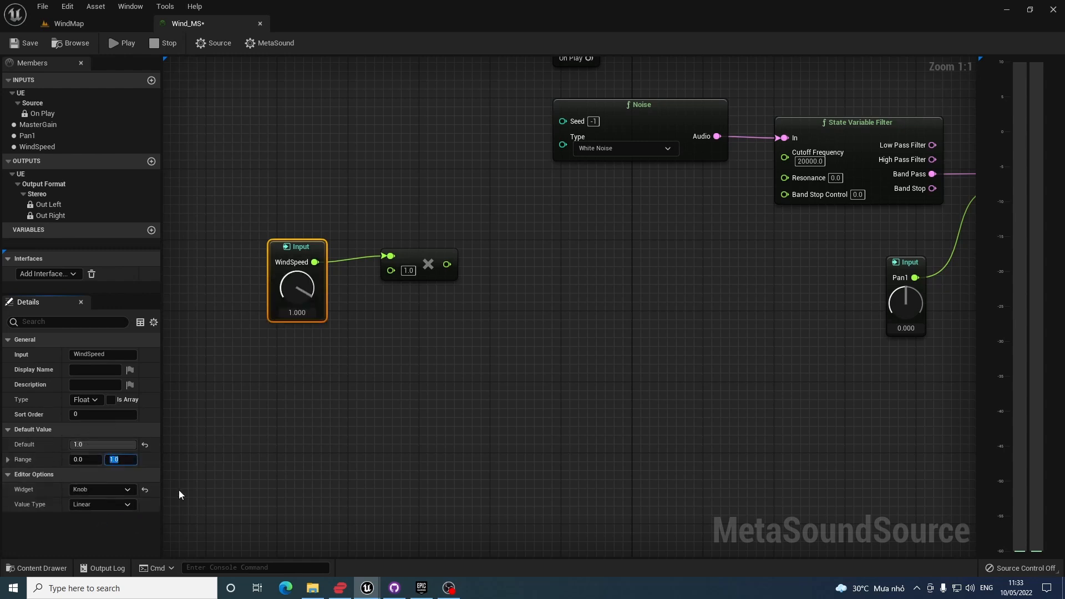
text(50)
key(Return)
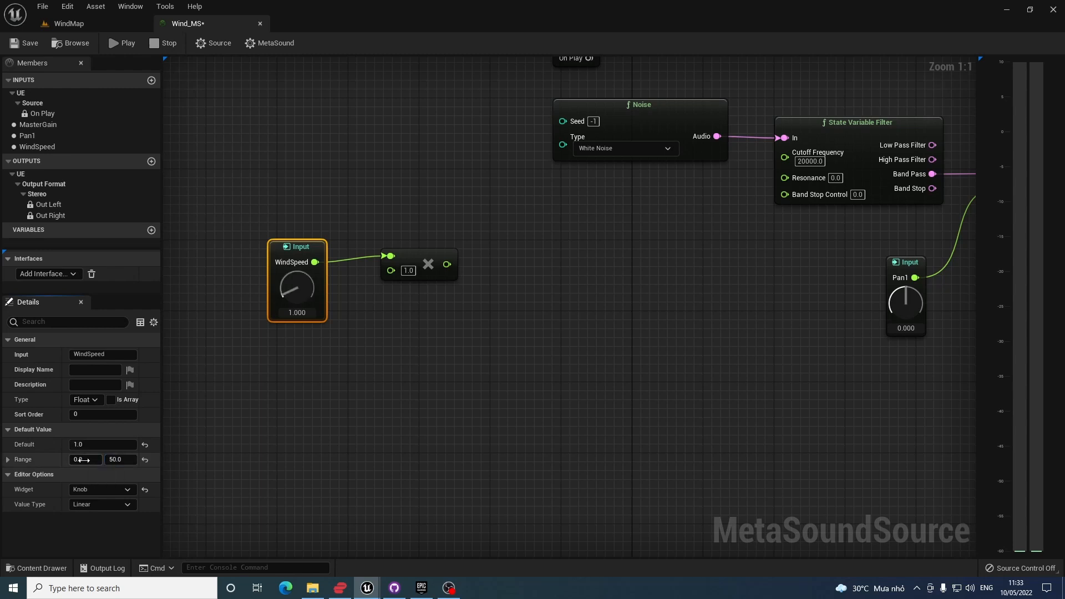
click(82, 460)
text(0)
Step: Set the default value of the WindSpeed input to 3
click(85, 445)
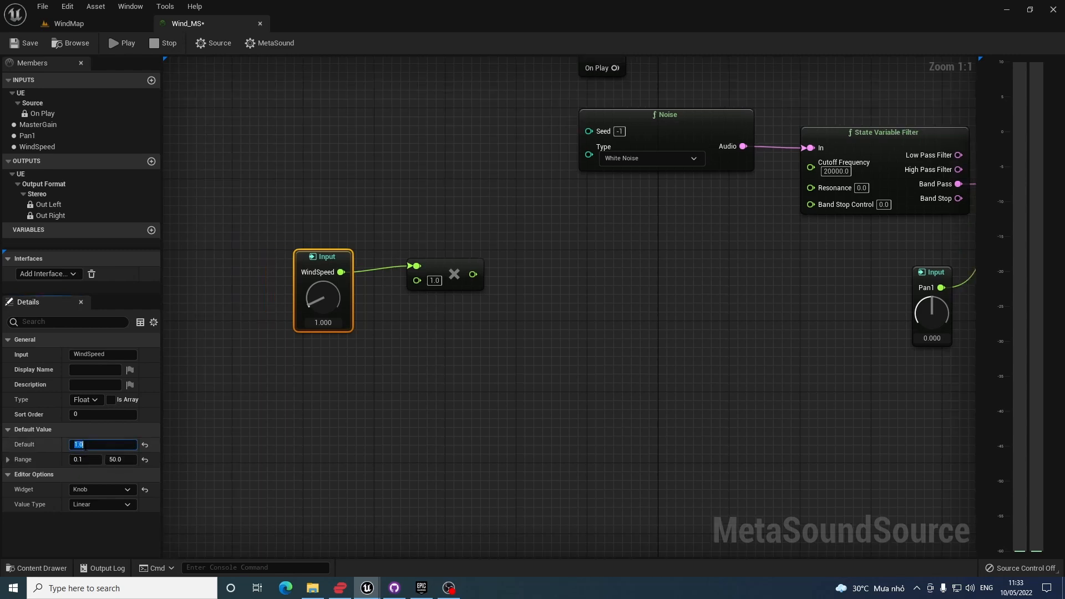
text(30)
key(BackSpace)
key(Return)
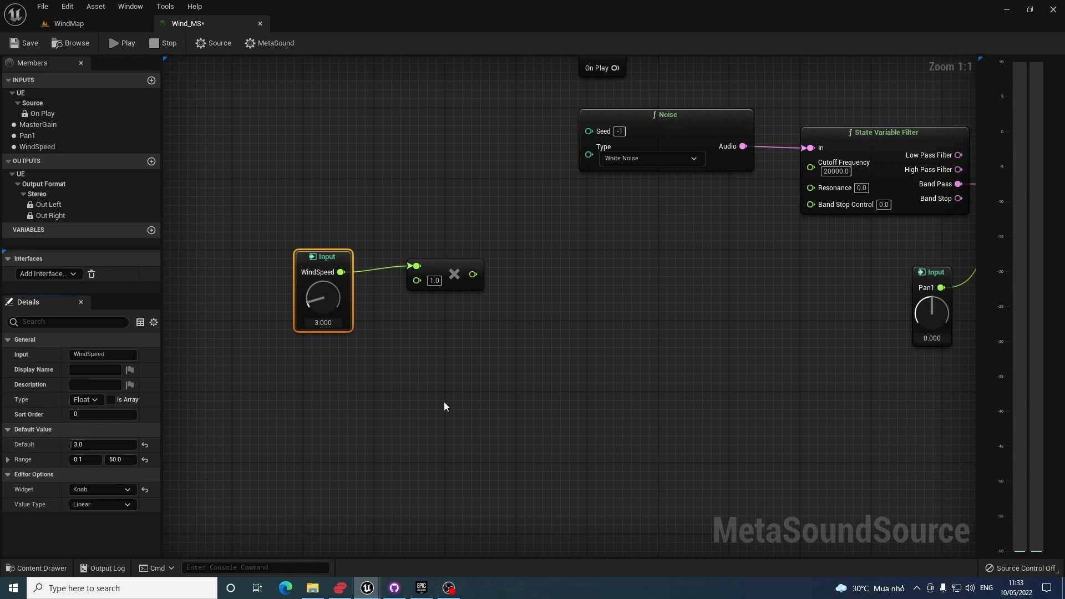
Step: Set the Multiply node's second operand to 30 and feed its result into a new Add (Float) node
click(435, 280)
text(30)
key(Return)
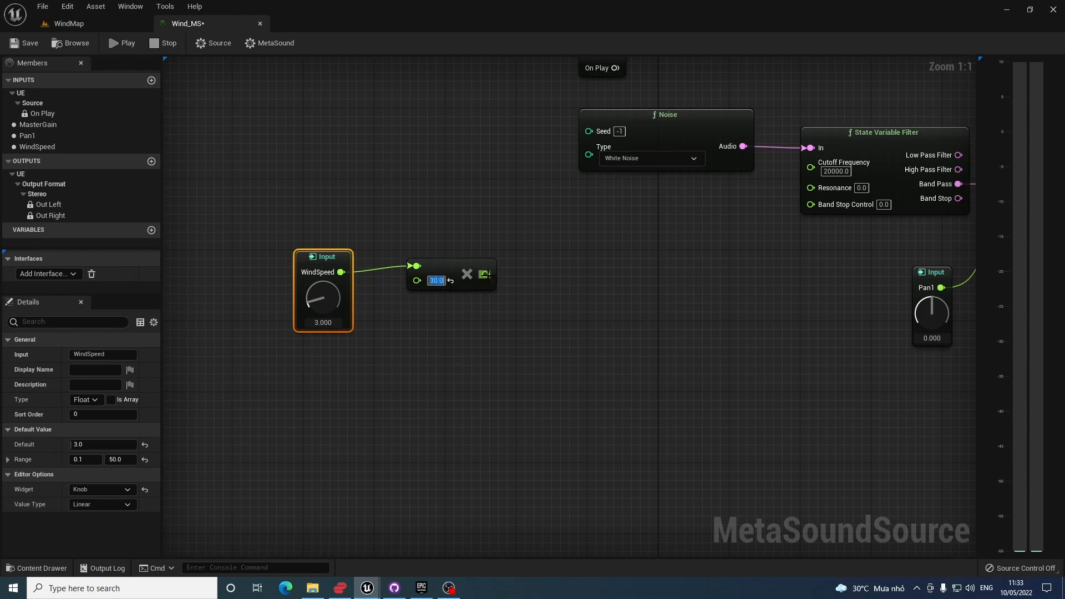
drag(486, 275, 535, 276)
text(add)
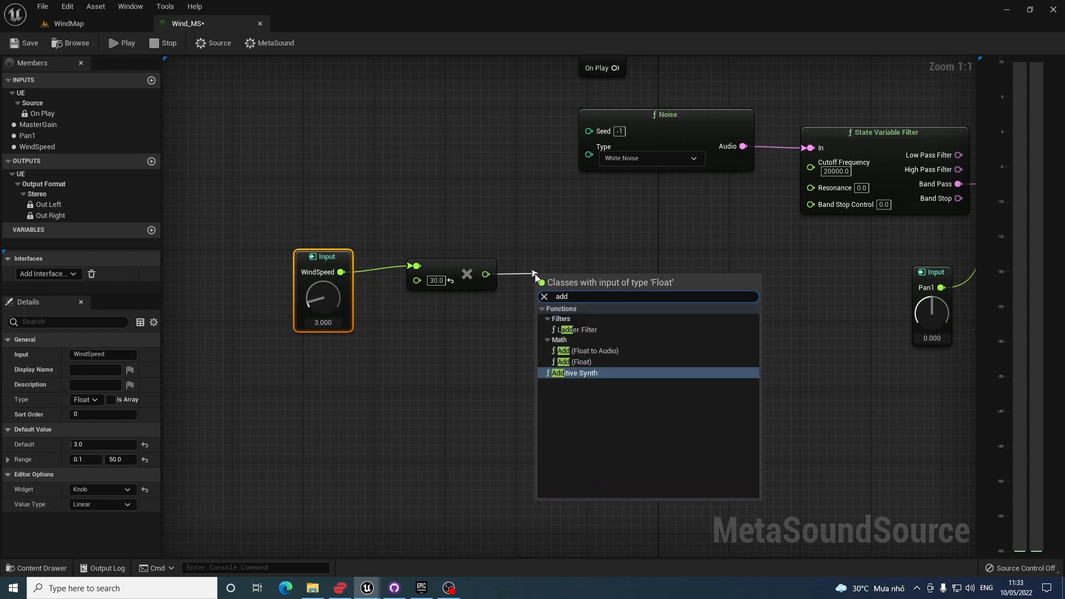
key(Up)
key(Return)
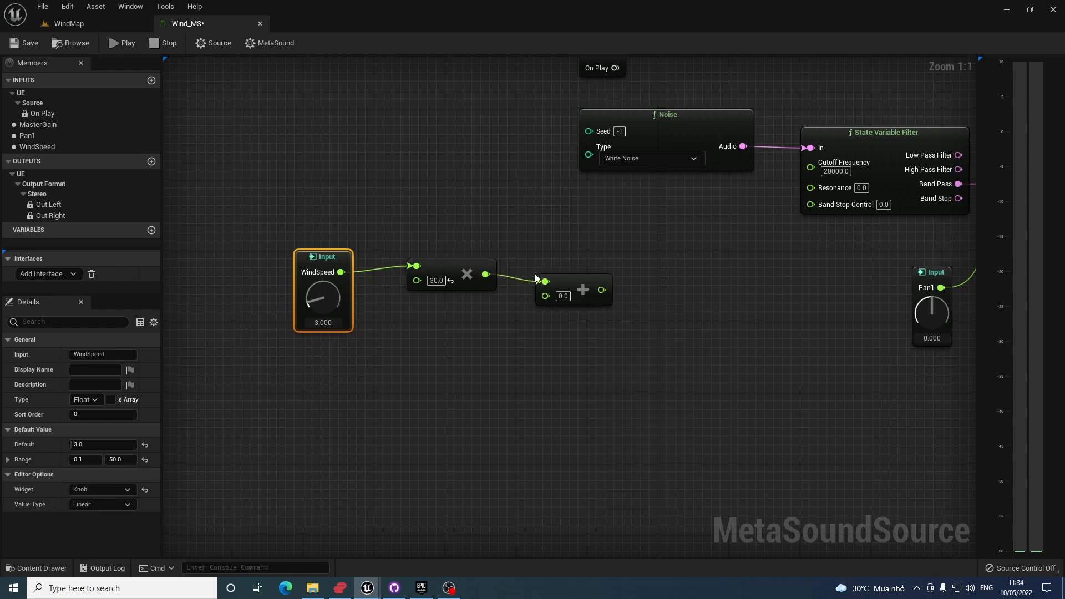
Step: Set the Add node's second value to 300 and connect its output to the State Variable Filter's Cutoff Frequency
click(564, 295)
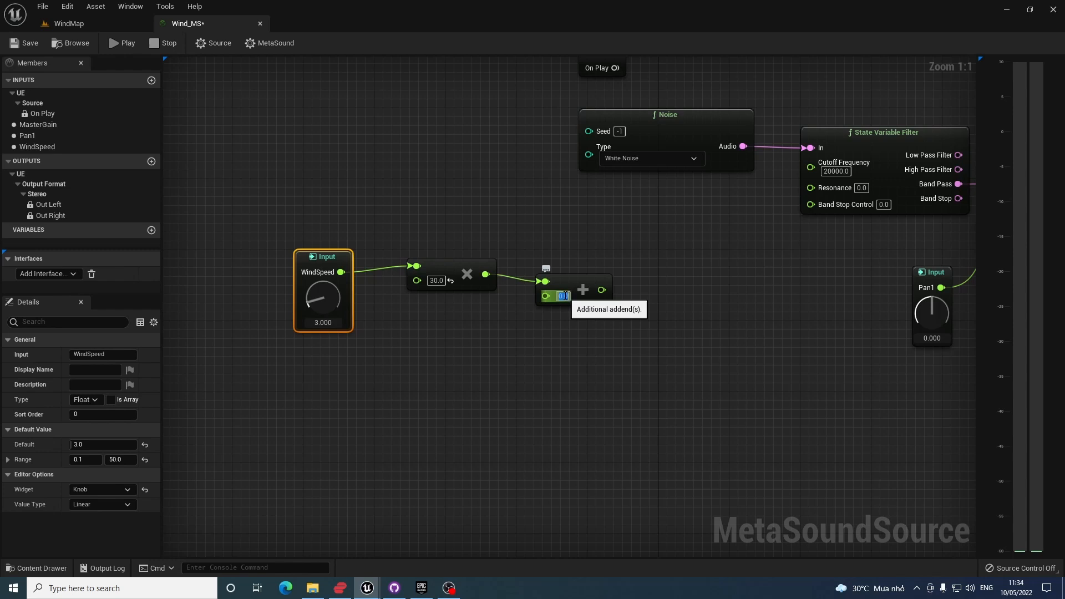
text(300)
key(Return)
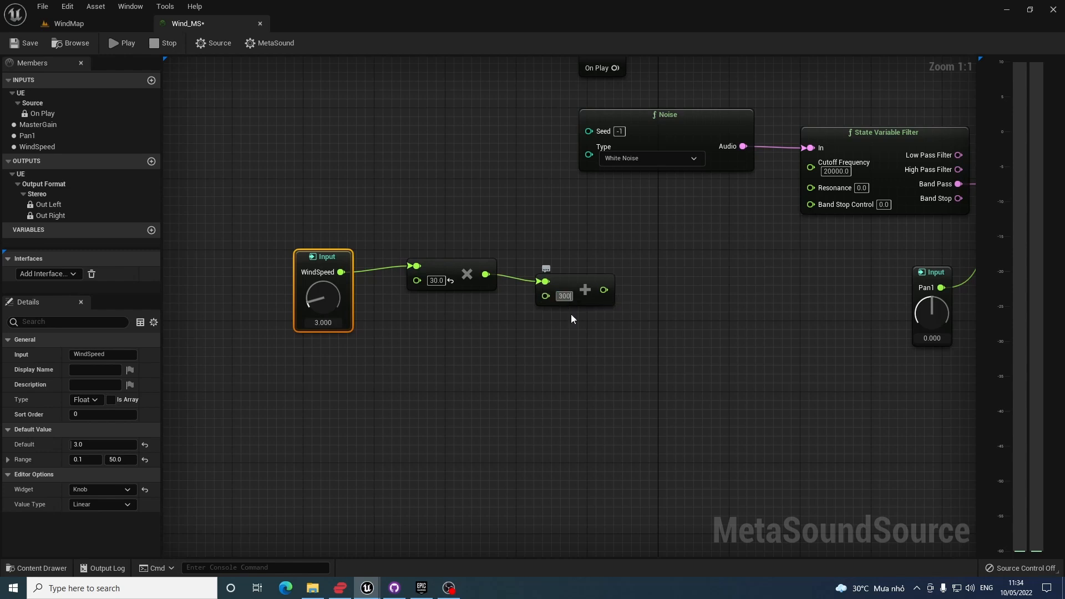
click(573, 340)
drag(618, 289, 809, 168)
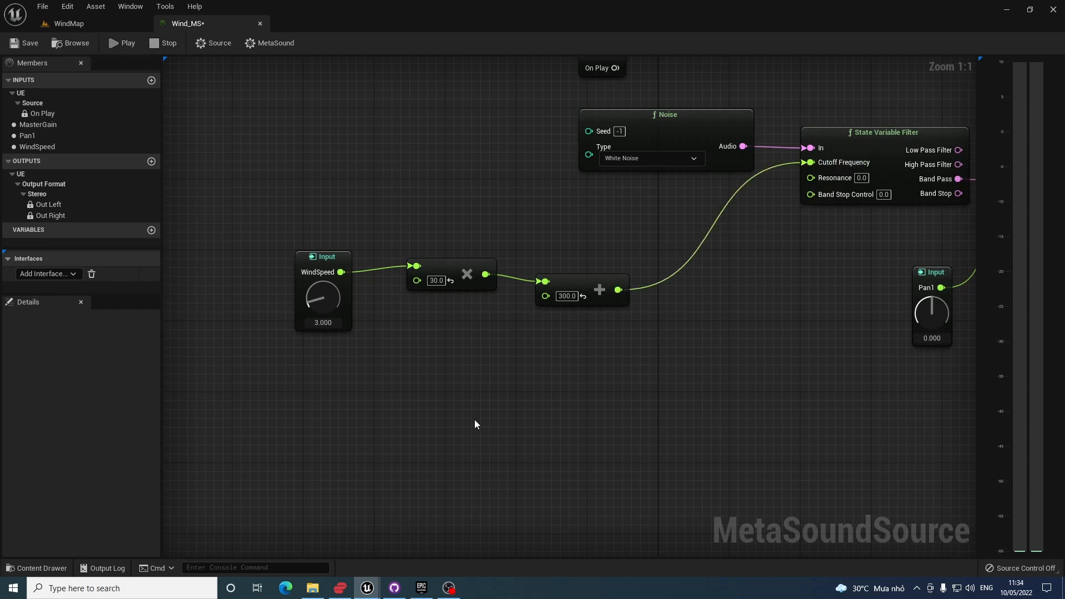
Step: Add a second Multiply (Float) node below the first one and connect WindSpeed to its first operand
right_click(437, 372)
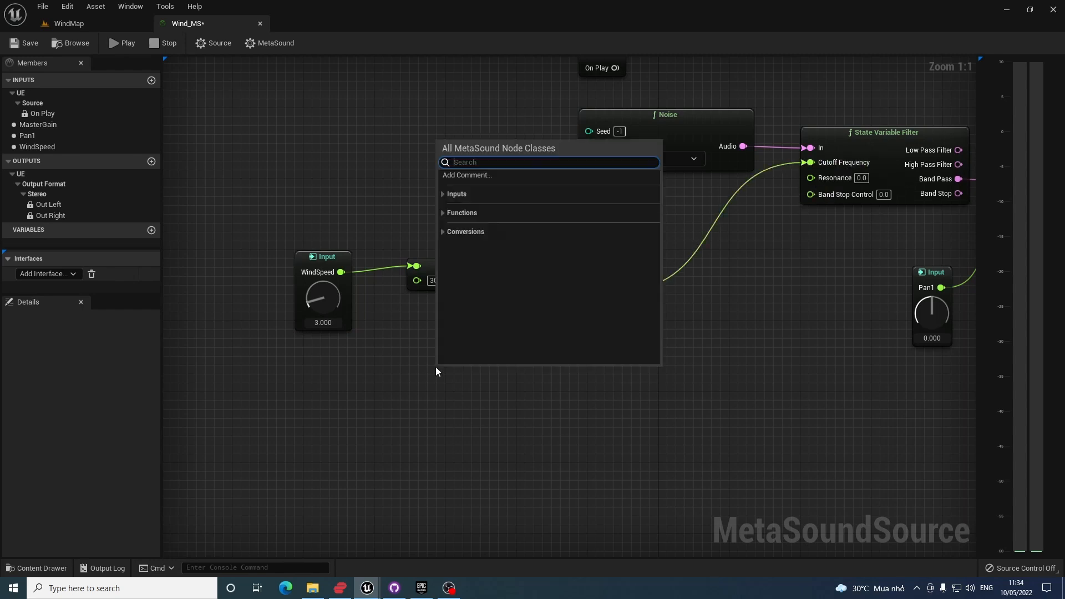
text(mu)
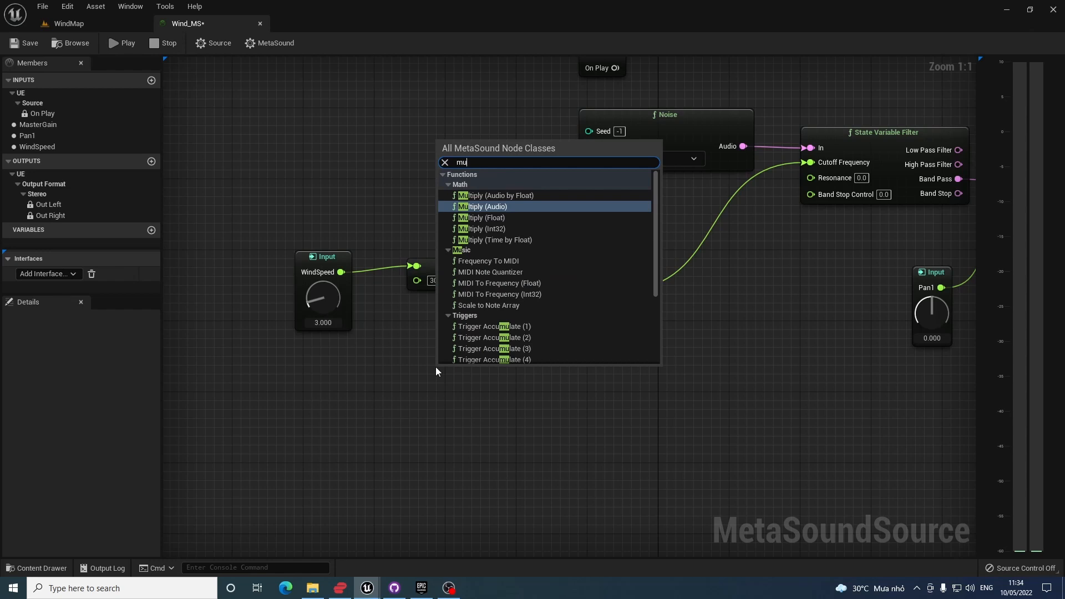
click(505, 218)
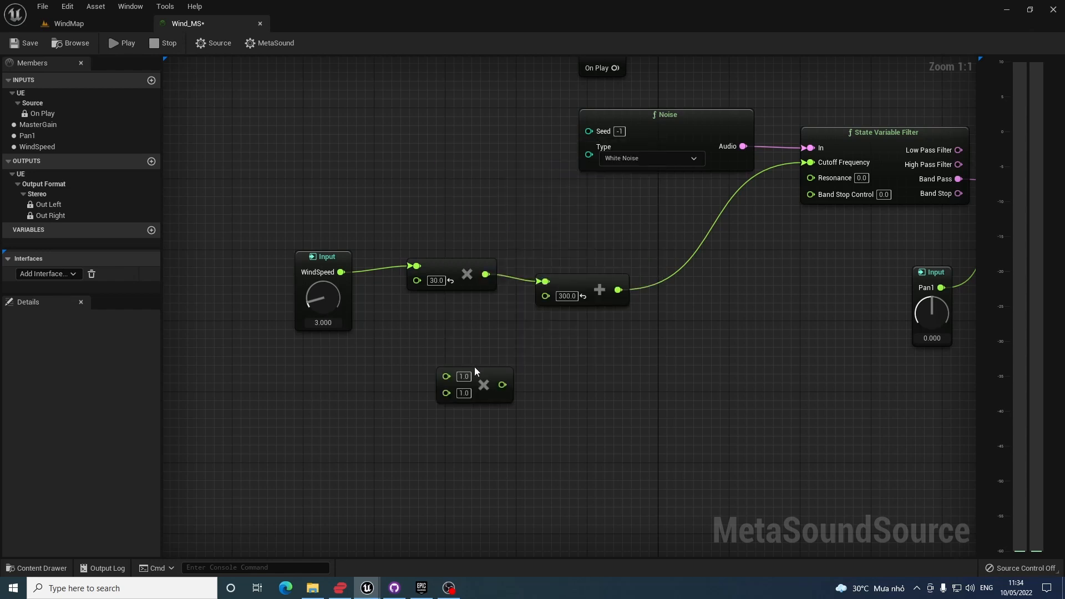
drag(474, 367, 458, 341)
drag(341, 271, 427, 355)
Step: Set the second Multiply node's other operand to 0.7 and feed its result into a new Add (Float) node beside it
click(447, 361)
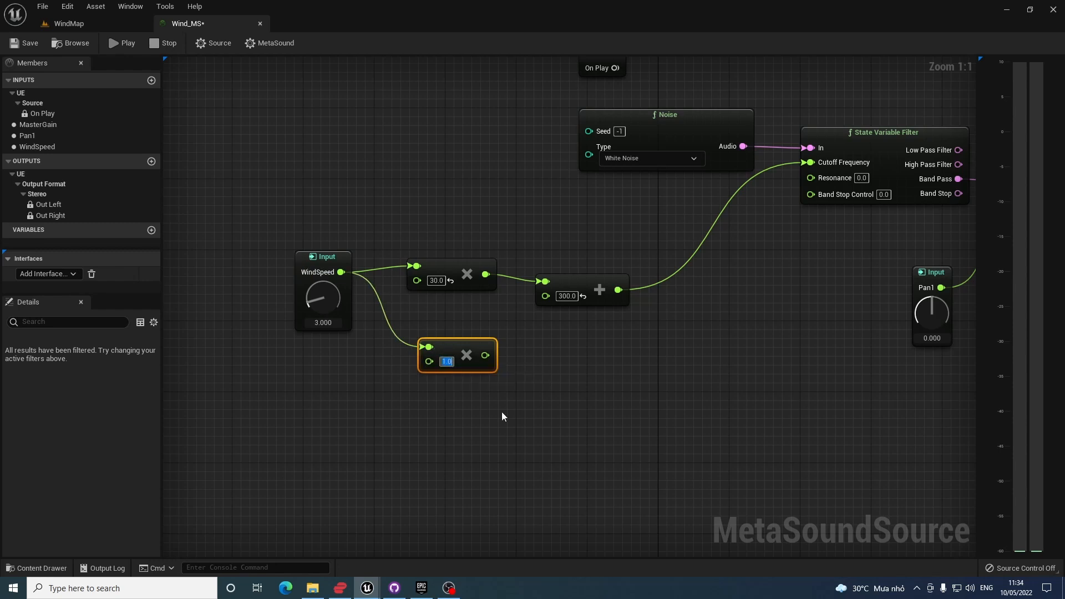
text(0.7)
click(524, 365)
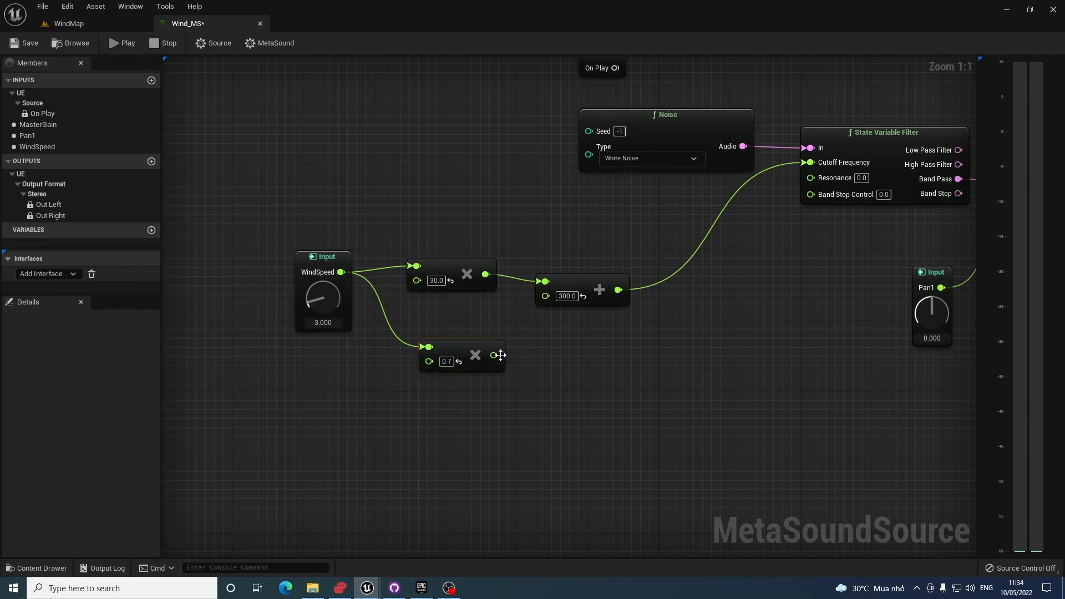
drag(494, 355, 549, 357)
text(add)
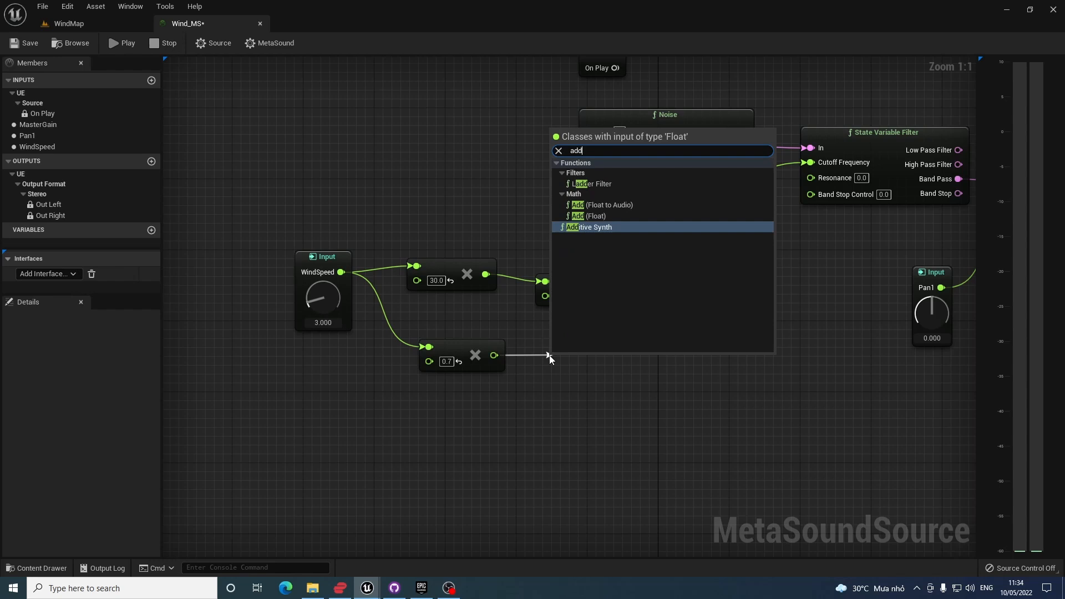
key(Up)
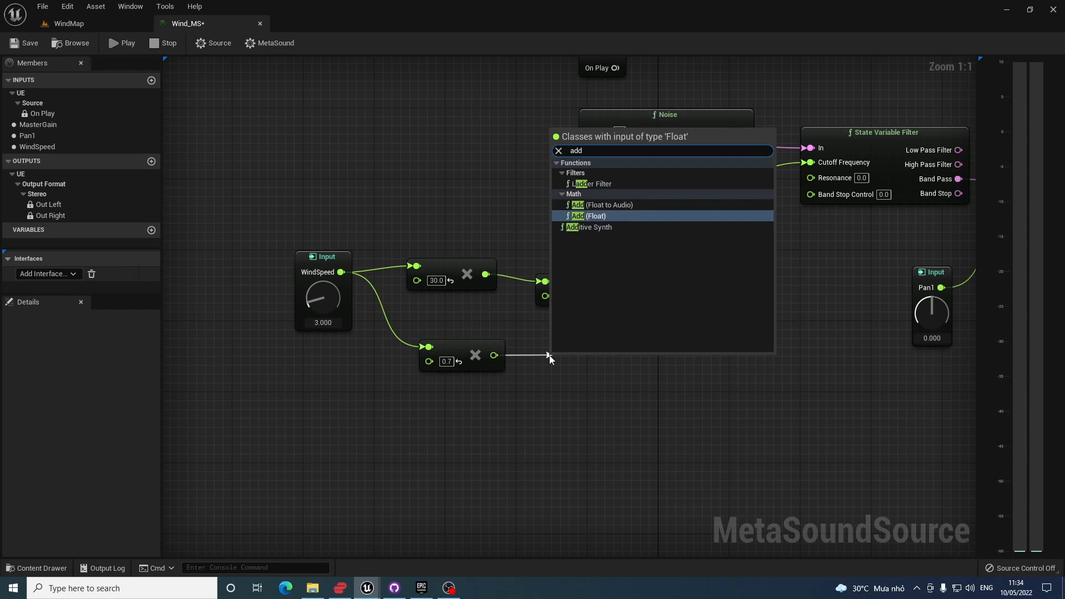
key(Return)
drag(590, 367, 586, 352)
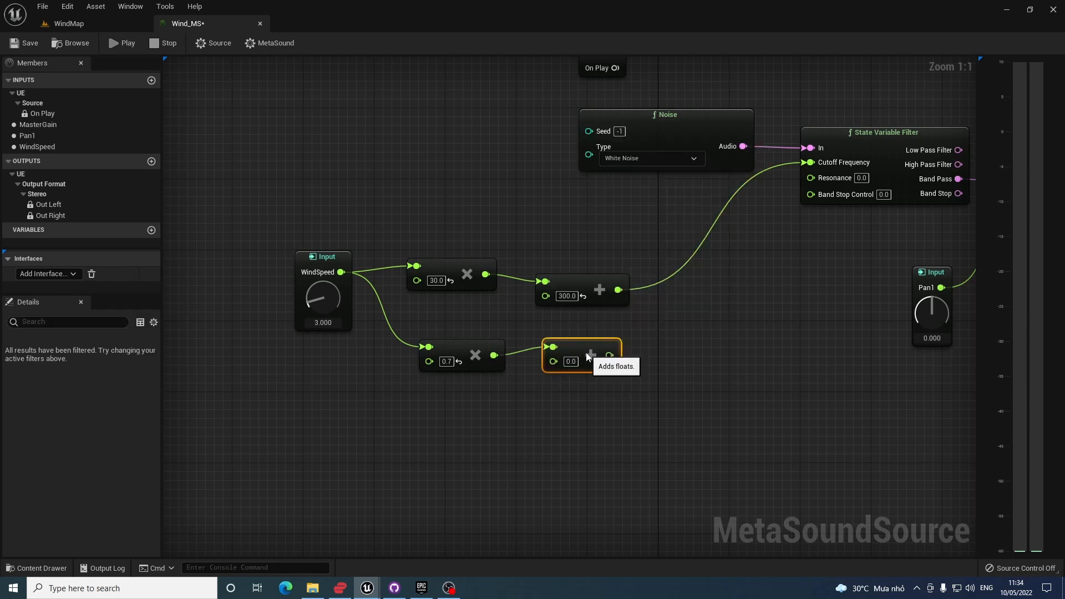
Step: Set the lower Add node's second value to 1 and connect its output to the State Variable Filter's Resonance
click(571, 361)
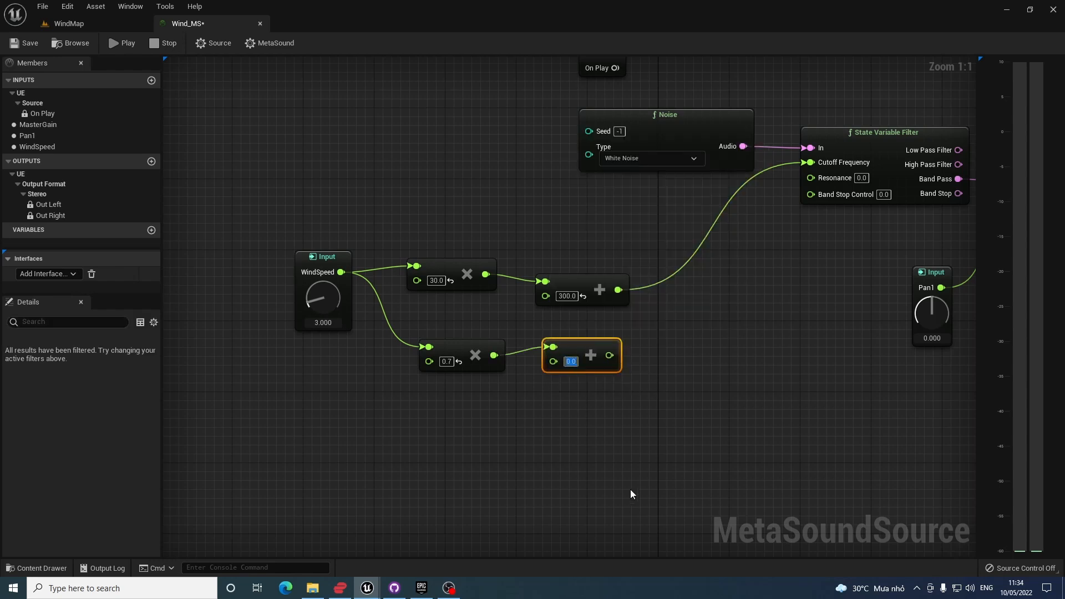
text(1)
key(Return)
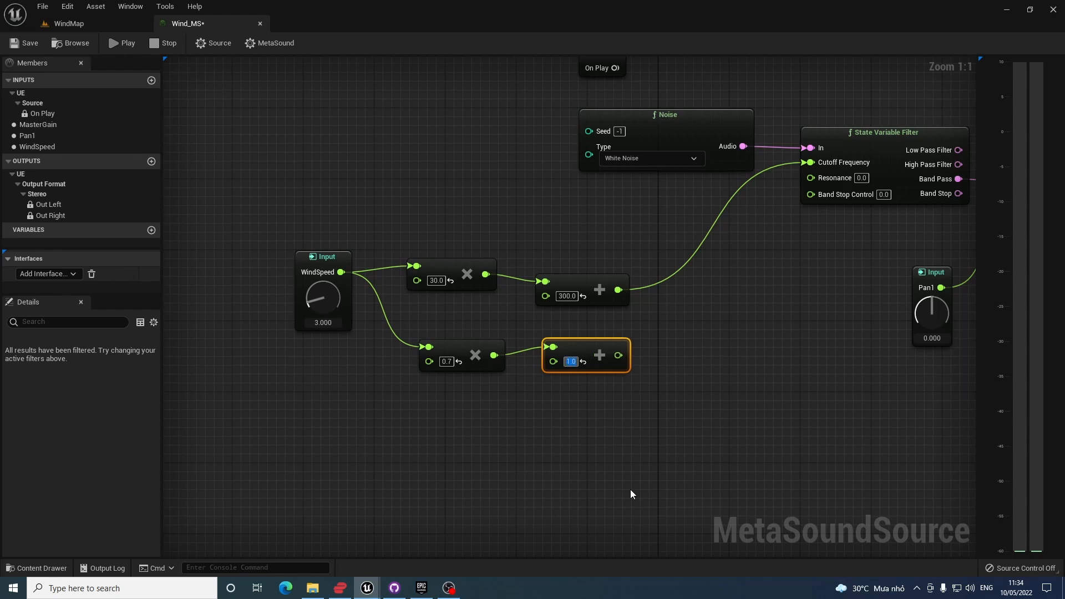
drag(618, 355, 814, 178)
Step: Feed WindSpeed into a third Multiply (Float) node below the other two and set its second operand to 0.5
right_drag(618, 429, 637, 368)
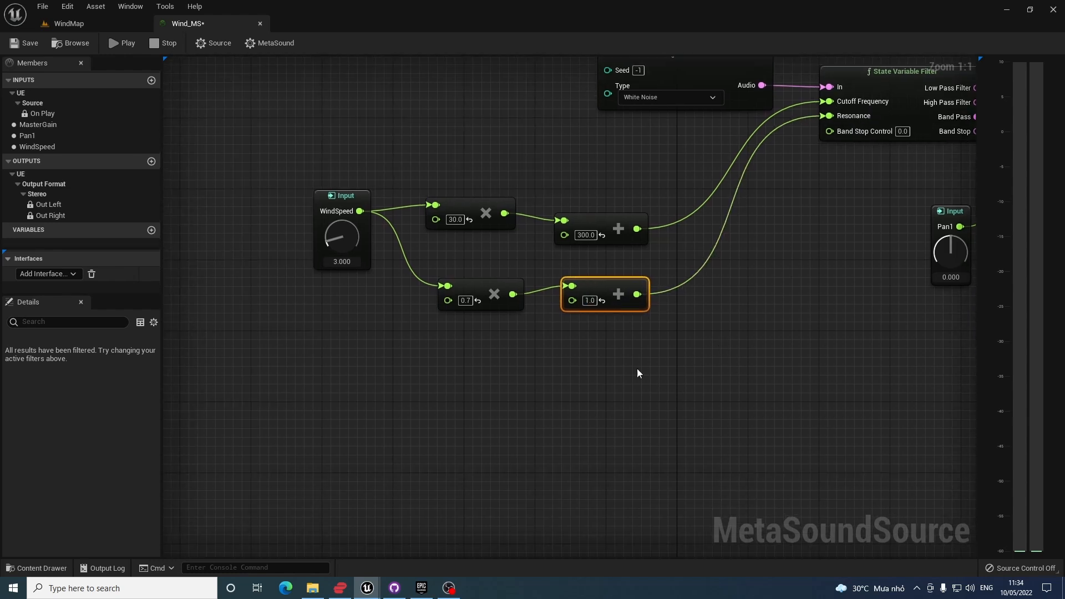
drag(359, 211, 452, 371)
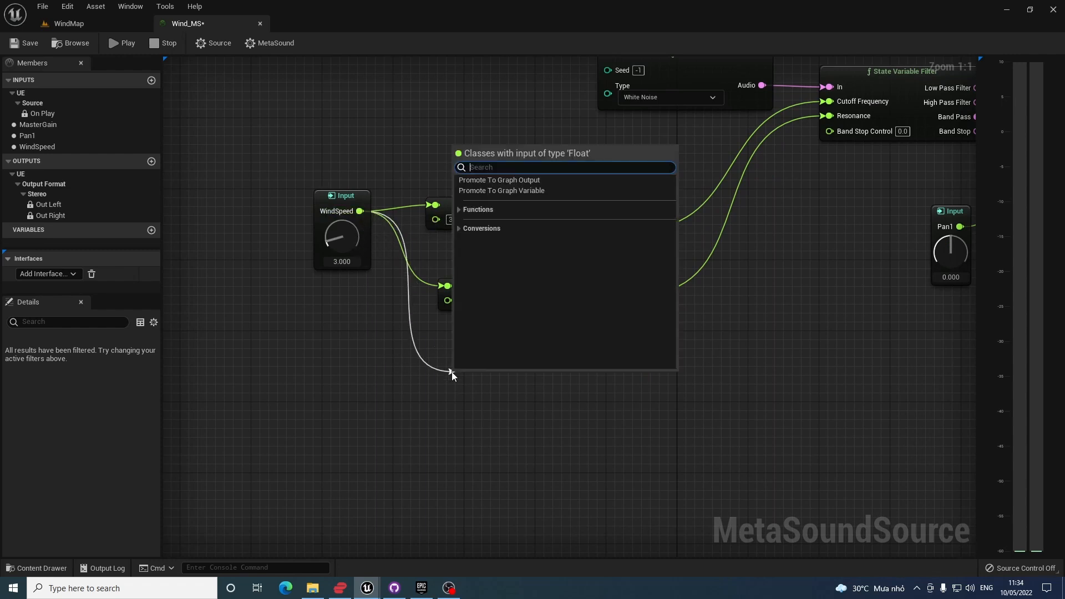
text(mu)
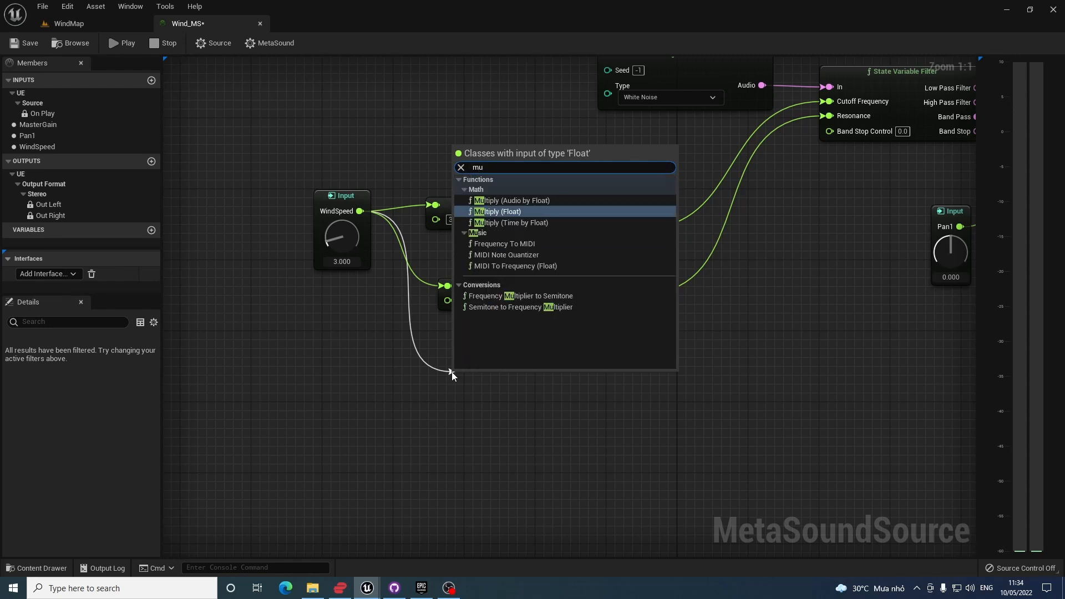
key(Return)
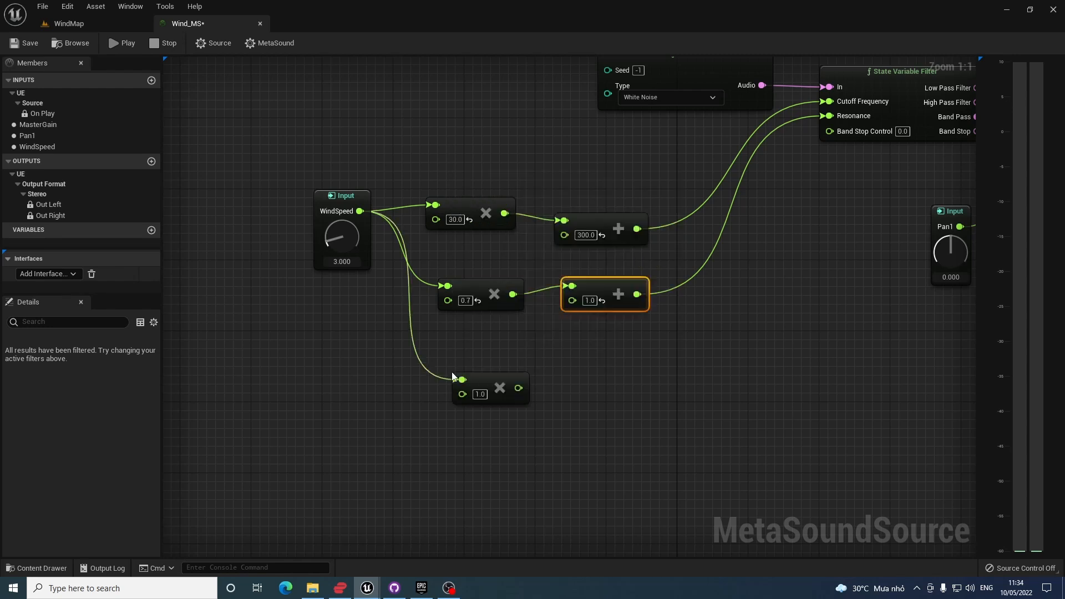
click(480, 395)
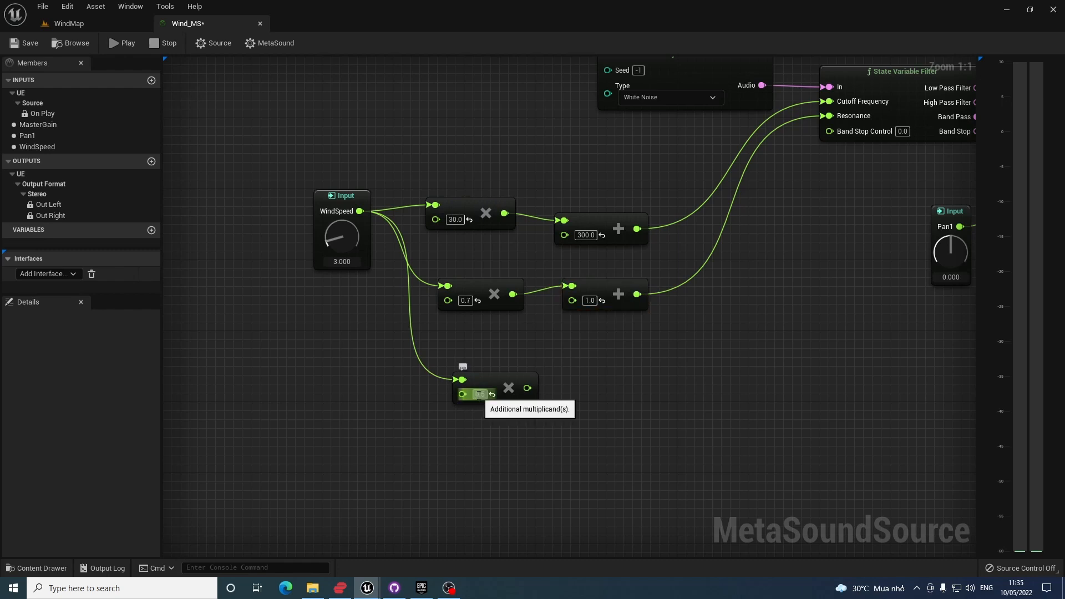
text(0.5)
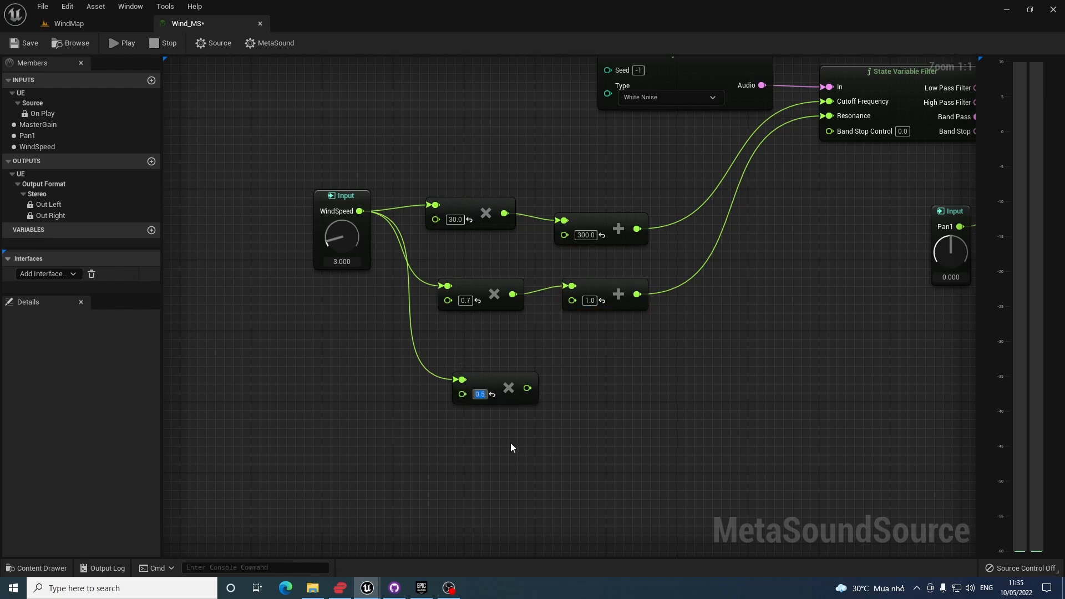
Step: Set the third Multiply node's second operand to 0.05 and feed its result into a new Add (Float) node beside it
text(0.05)
key(Return)
drag(531, 388, 589, 391)
text(add)
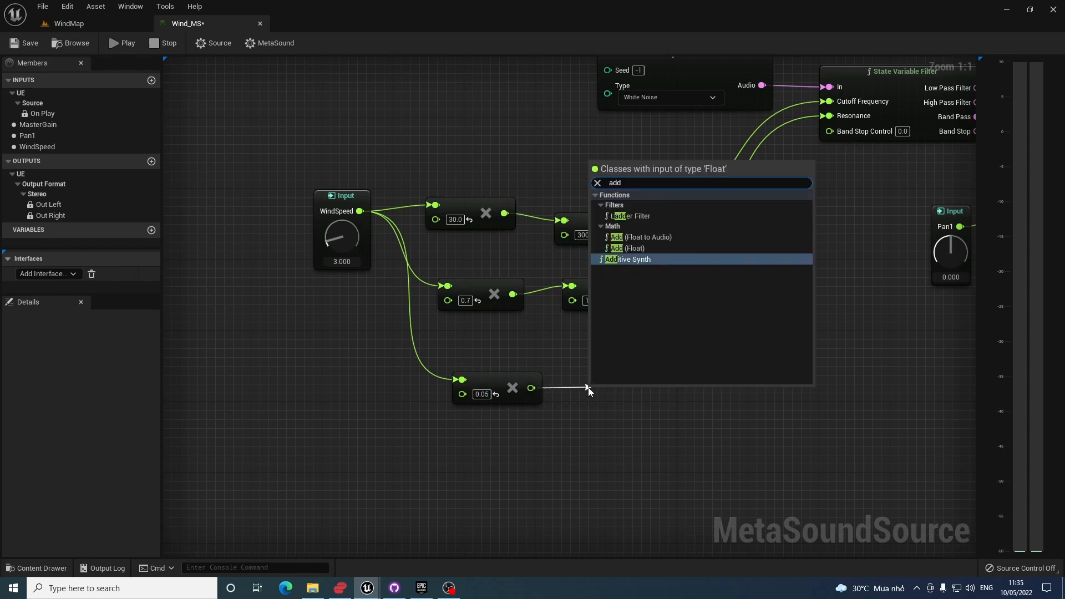
key(Up)
key(Return)
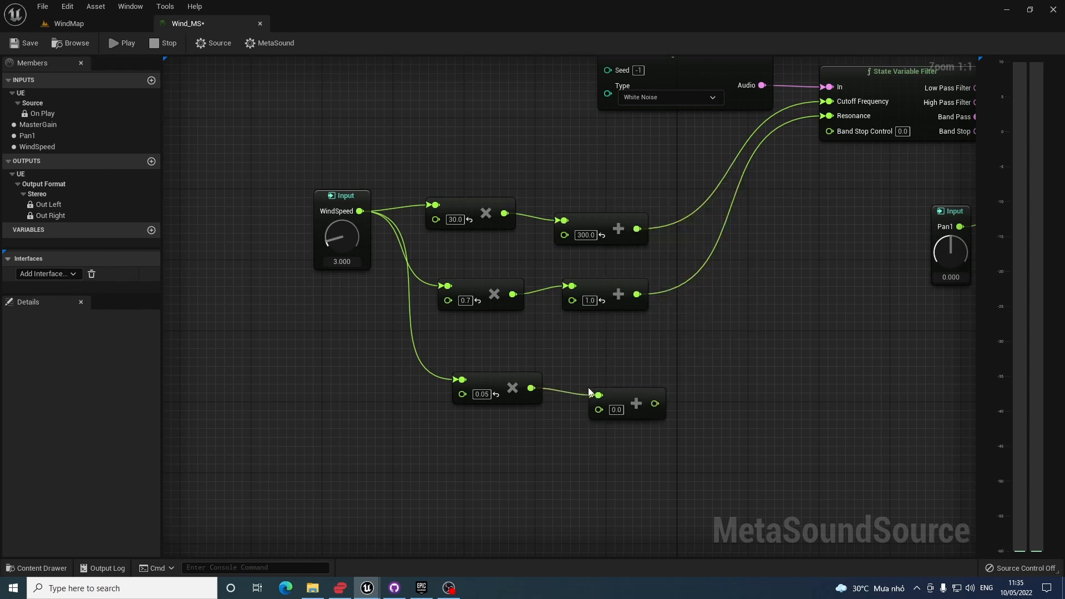
Step: Set the second value of the lowest Add node to 0.3
click(616, 410)
text(0.3)
key(Return)
Step: Move the MasterGain input away from the Stereo Mixer and add a Multiply (Float) node between them
right_drag(770, 365, 430, 335)
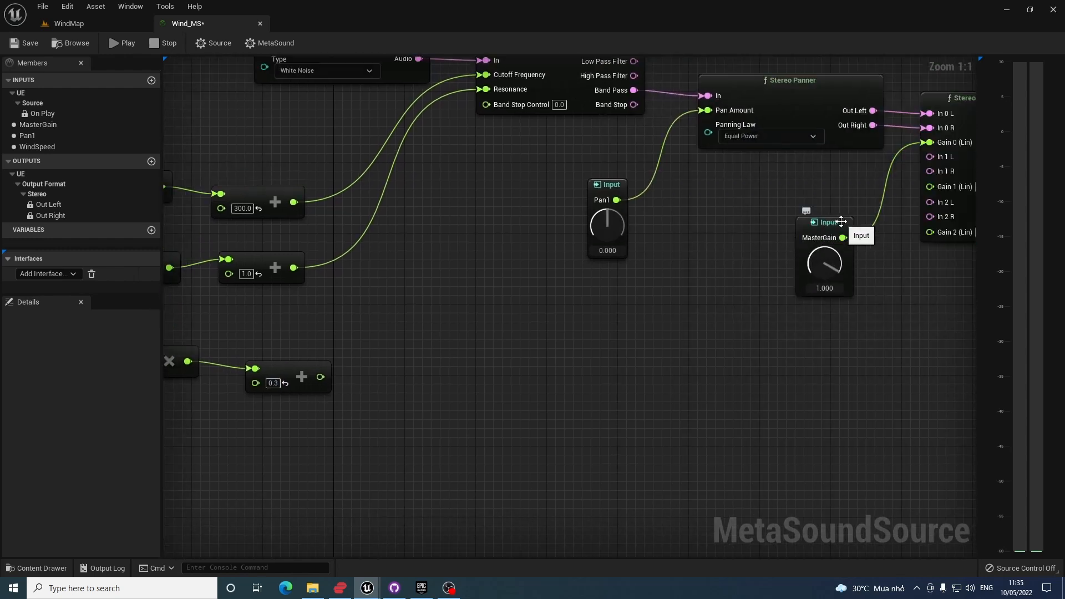
drag(841, 222, 716, 257)
right_click(814, 260)
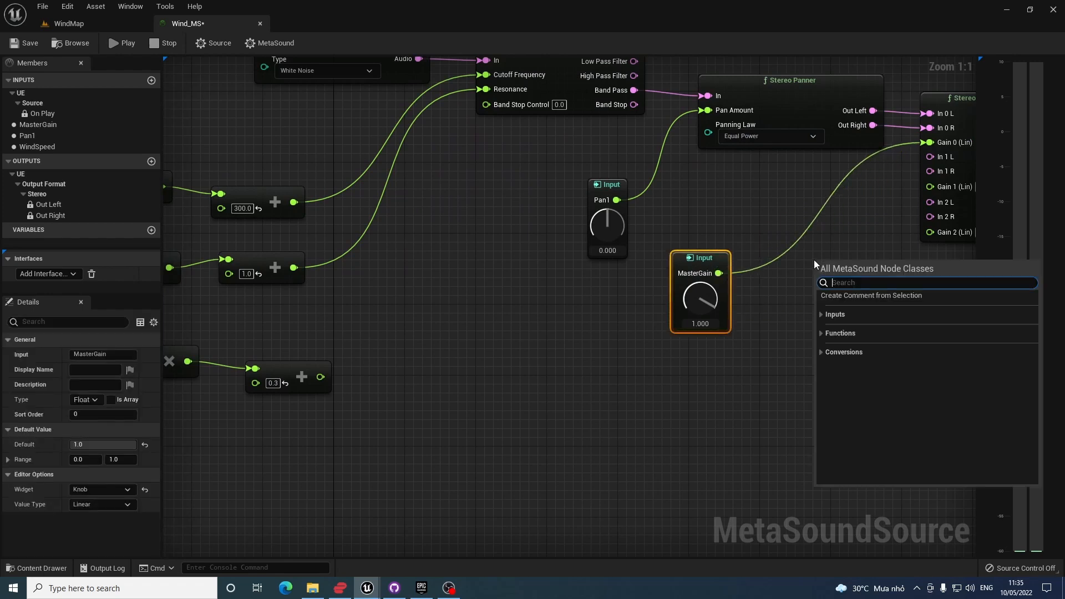
text(mu)
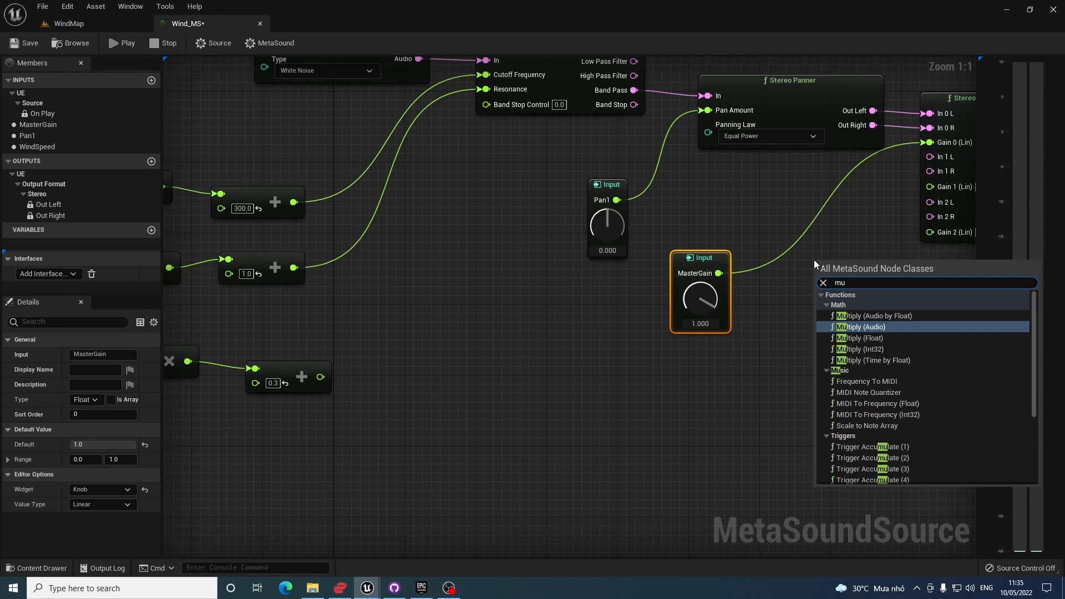
key(Down)
key(Return)
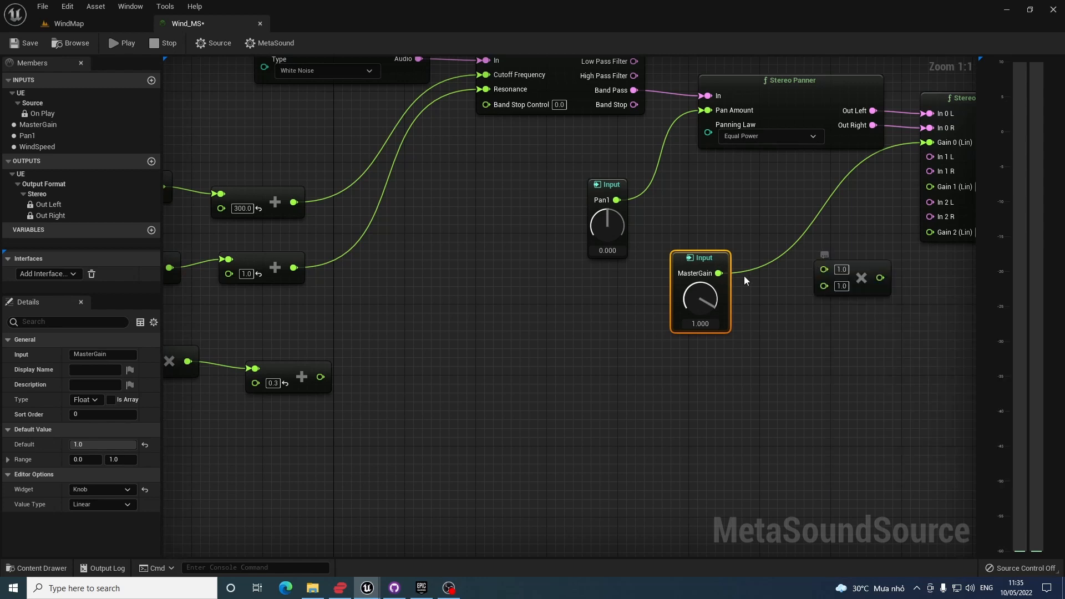
Step: Route MasterGain through the new Multiply node into the mixer's Gain 0, and connect the lowest Add node's output to its second operand
drag(719, 273, 929, 143)
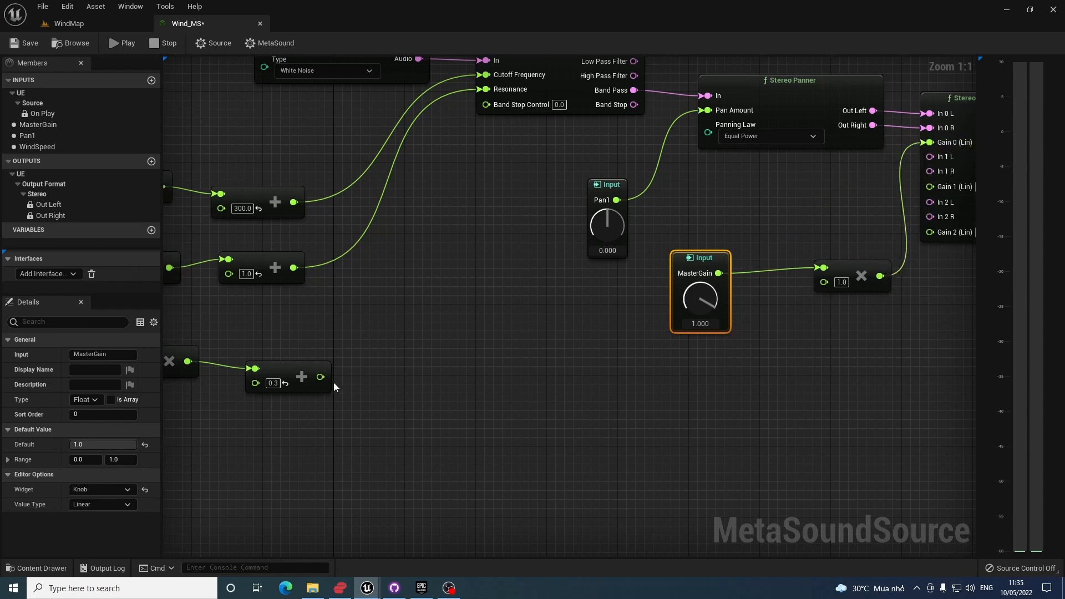
drag(320, 377, 825, 284)
Step: Play the MetaSound and vary the WindSpeed and Pan1 knobs to hear how wind strength and panning respond
right_drag(475, 409, 639, 348)
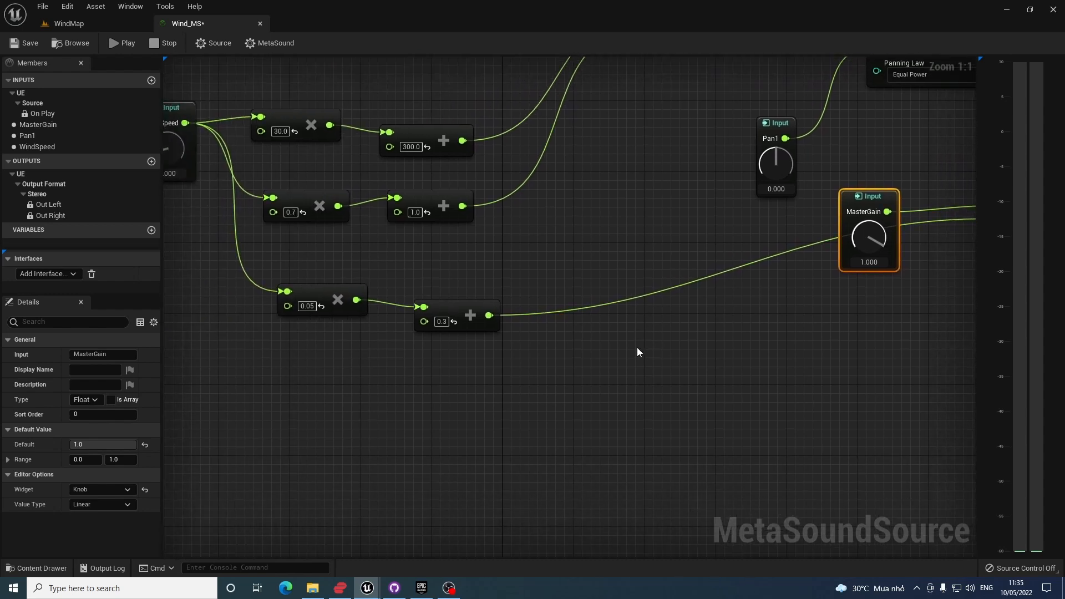
scroll(637, 353, down, 4)
right_drag(703, 387, 588, 429)
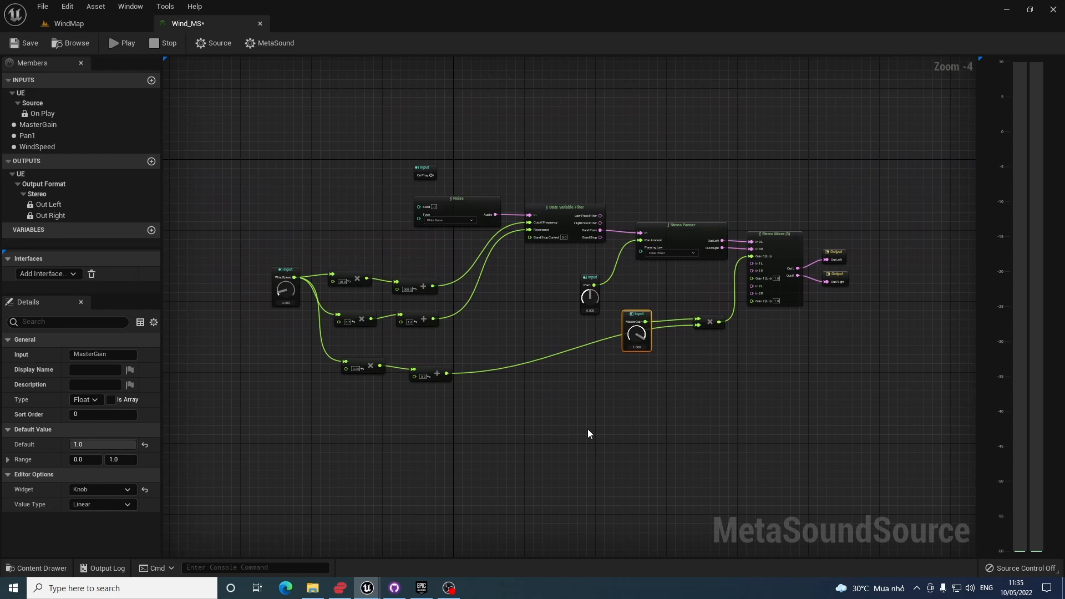
click(114, 44)
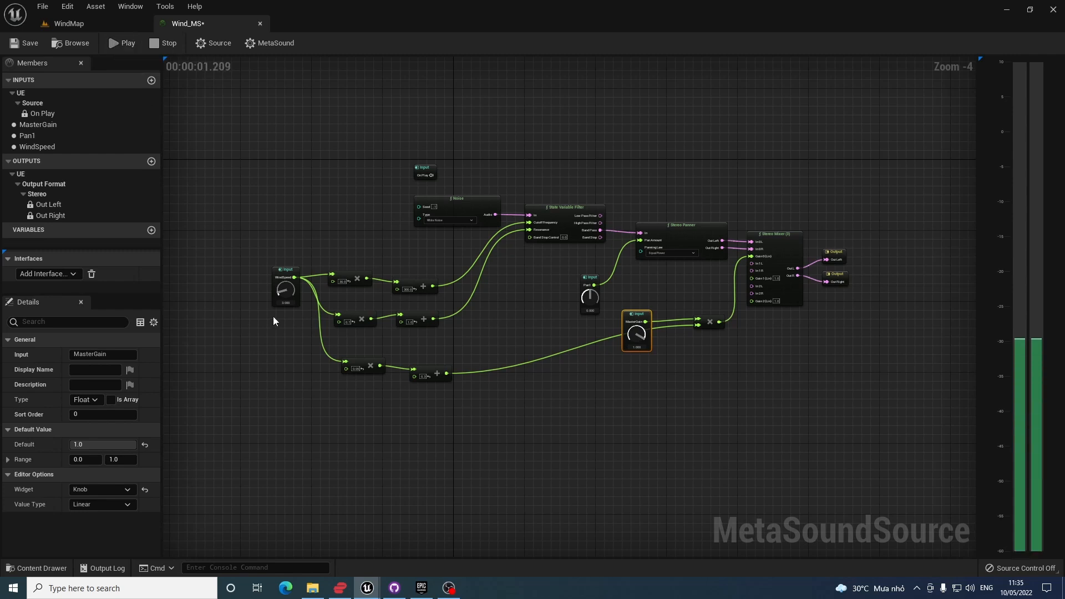
mouse_move(282, 294)
mouse_down()
mouse_move(277, 204)
mouse_move(266, 289)
mouse_up()
mouse_move(589, 299)
mouse_down()
mouse_move(599, 369)
mouse_move(589, 225)
mouse_move(569, 303)
mouse_move(568, 293)
mouse_up()
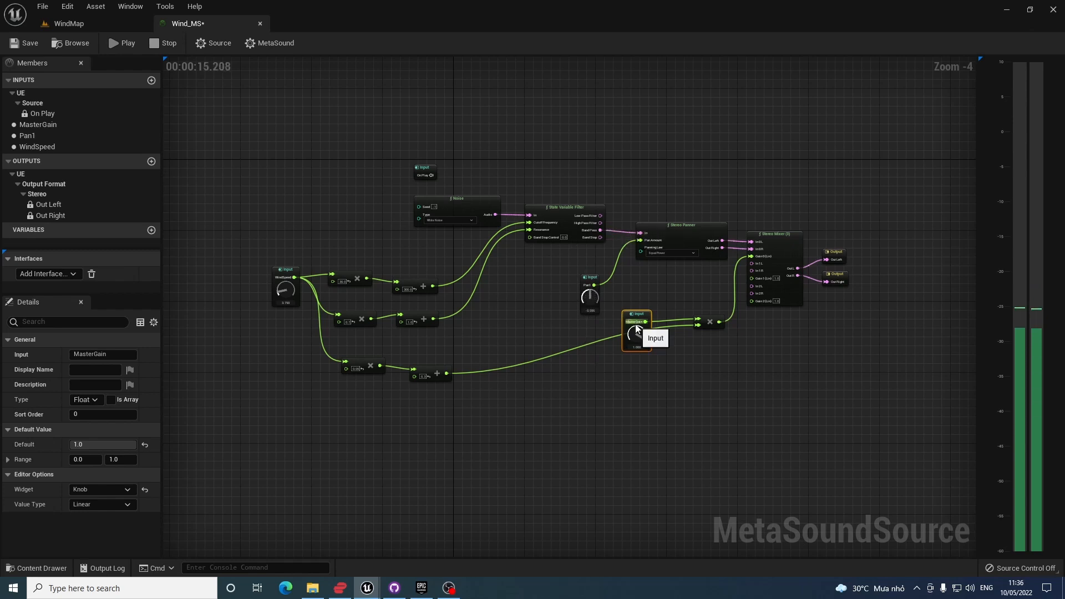
Step: Lower the MasterGain knob and raise the WindSpeed knob while the sound plays
drag(636, 329, 630, 390)
click(591, 390)
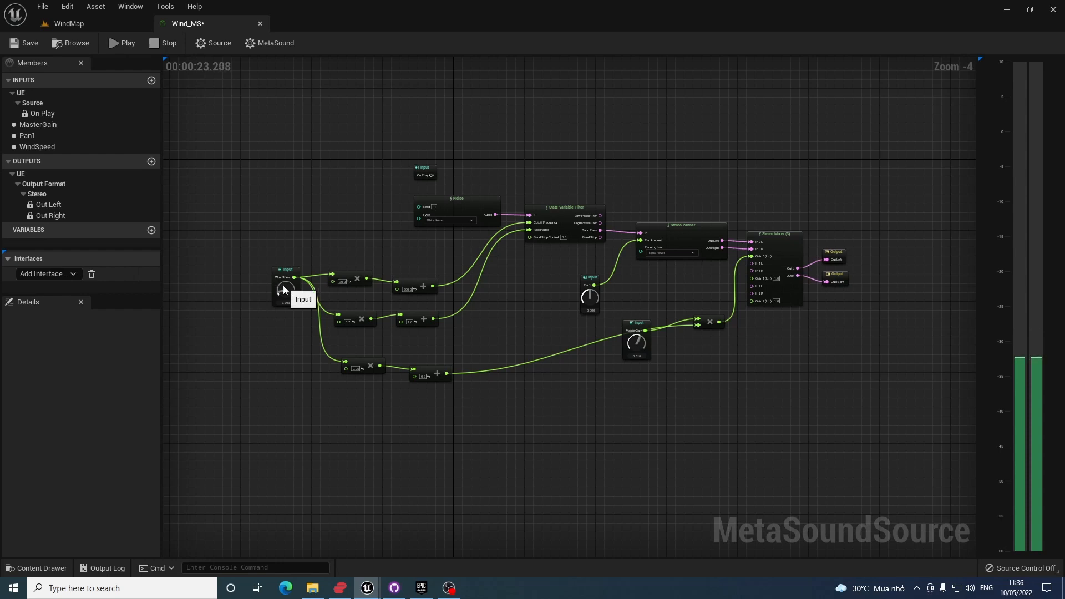
drag(283, 285, 264, 269)
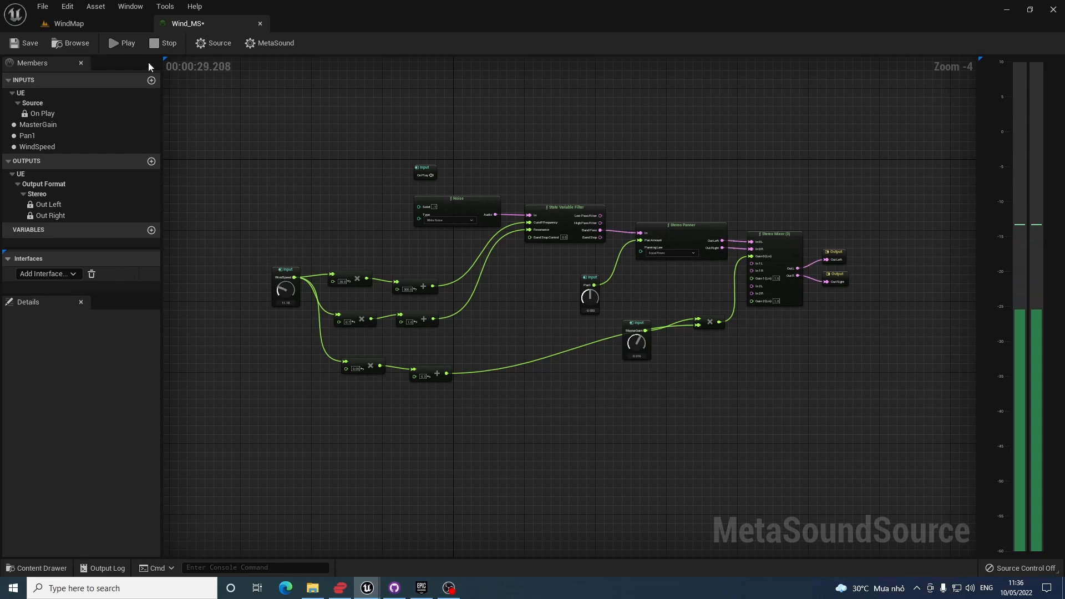